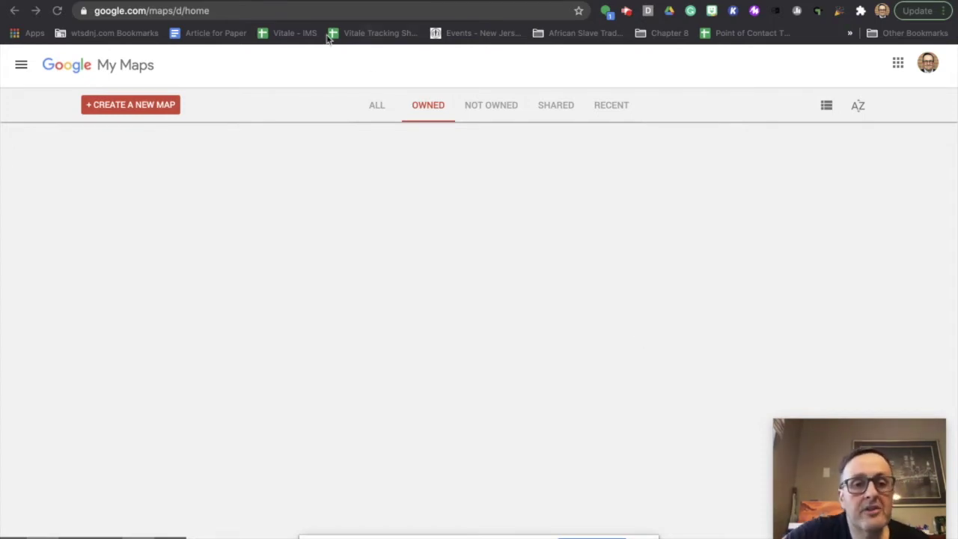
Check the Week 2 - My Maps assignment instructions and create a new map in Google My Maps
key(ctrl+Tab)
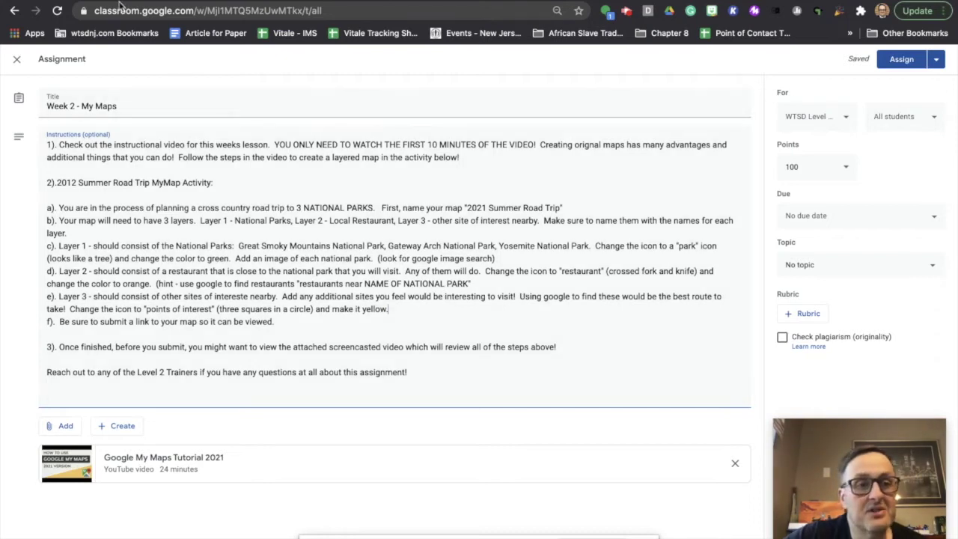
key(ctrl+Tab)
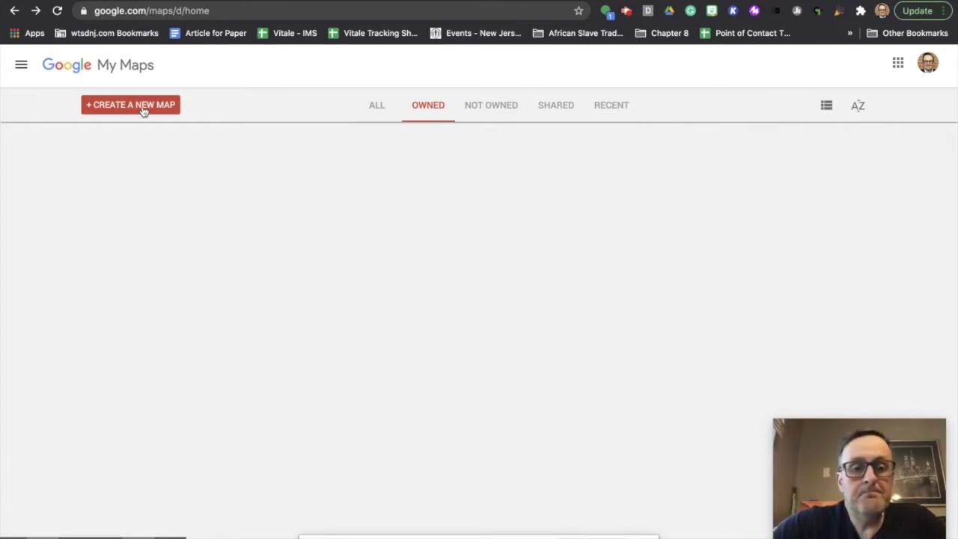
click(144, 109)
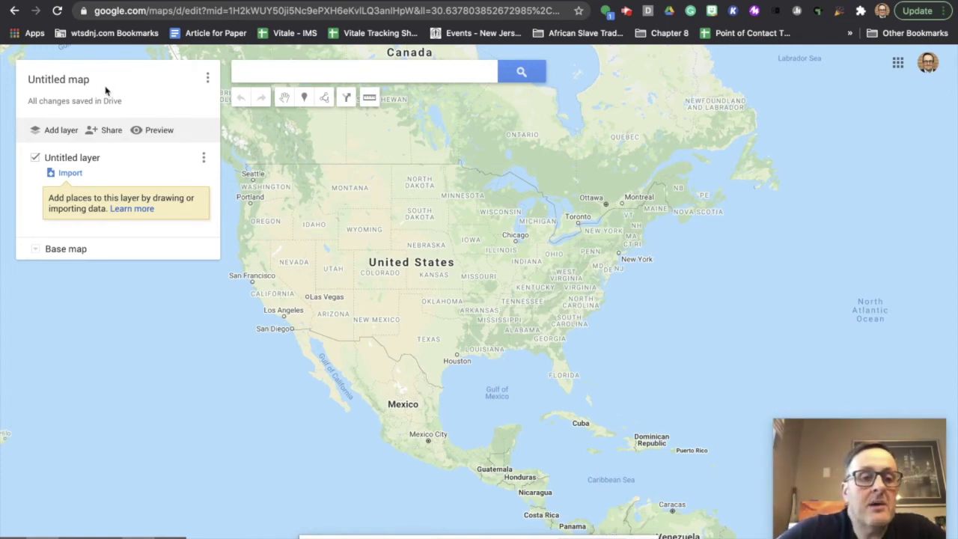
Title the map "2021 Summer Road Trip", copying the name from the assignment instructions, and save it
click(79, 81)
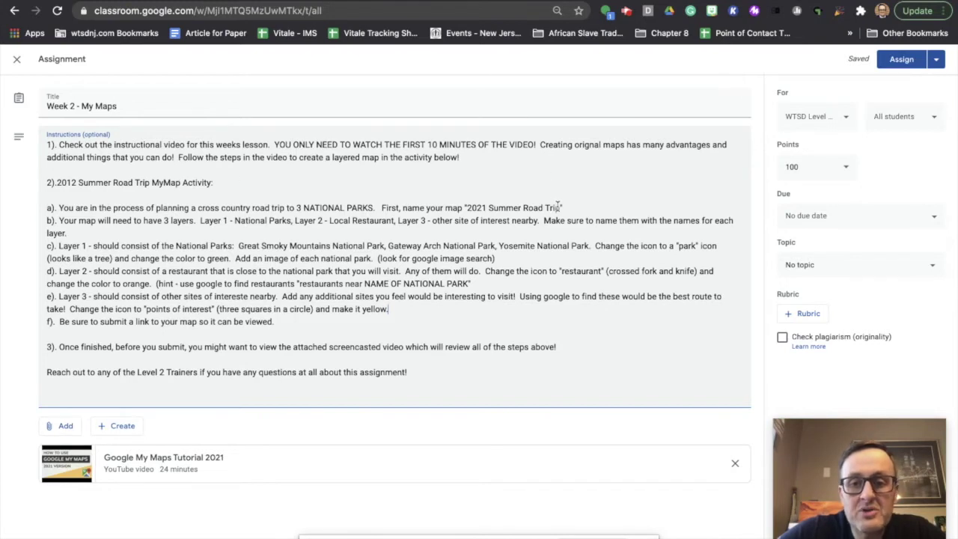
drag(560, 207, 468, 210)
key(super+c)
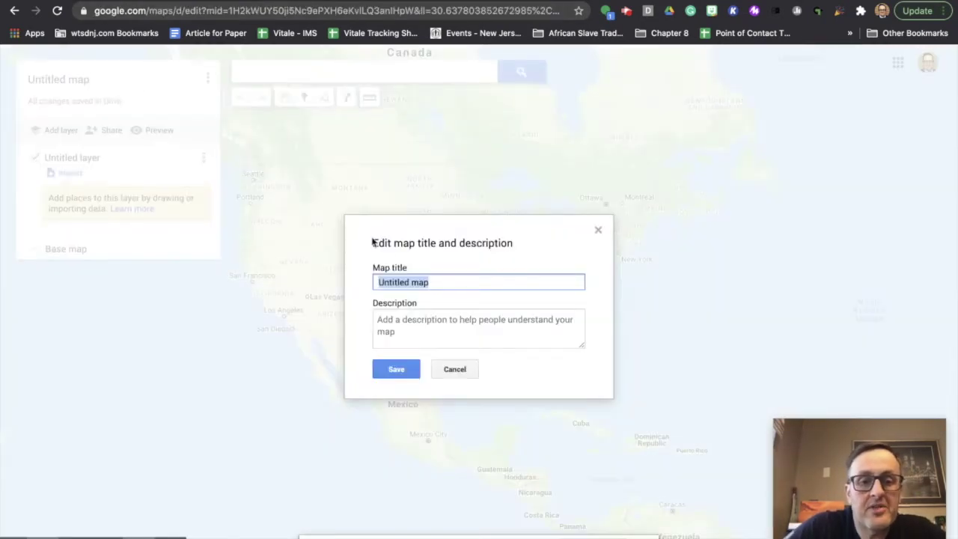
key(BackSpace)
key(super+v)
click(397, 368)
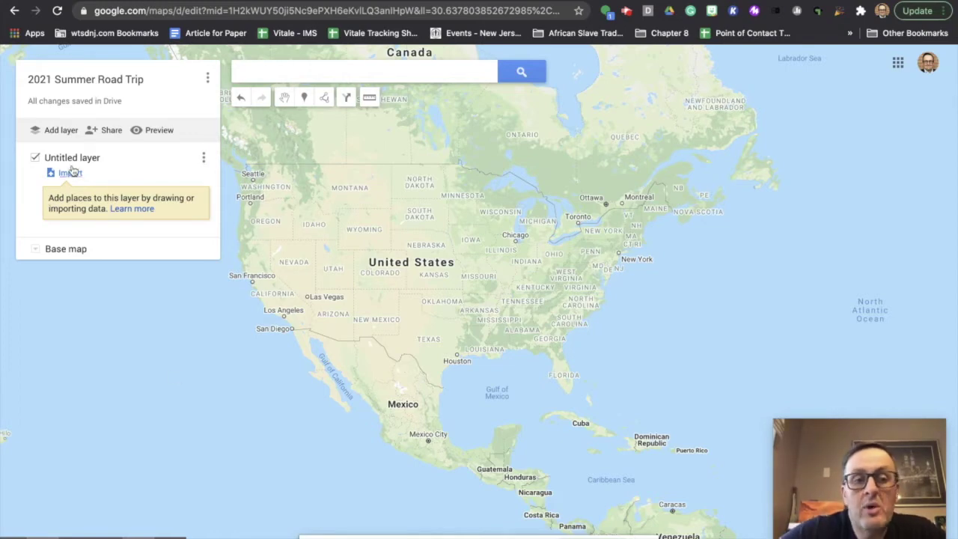
Rename the first untitled layer "National Parks", using the layer name copied from the assignment instructions
click(96, 161)
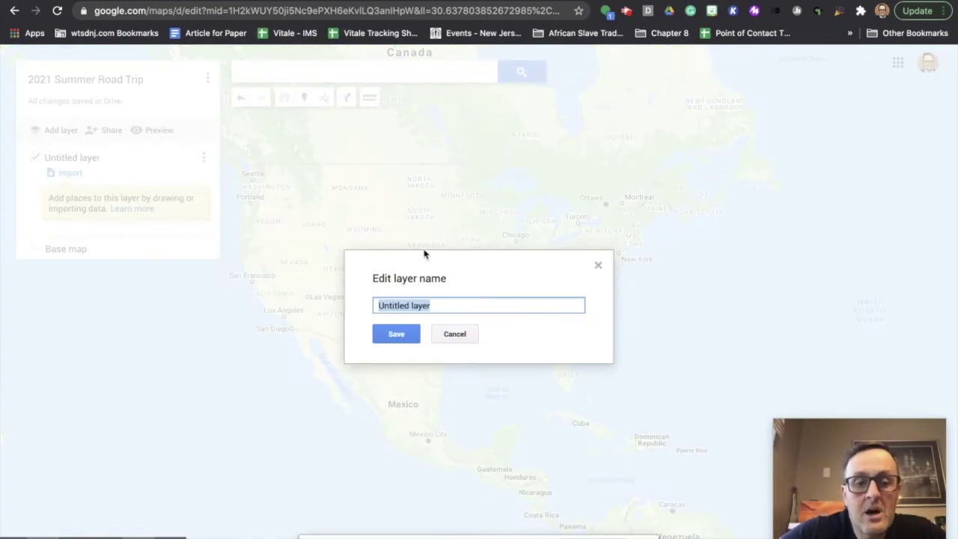
key(BackSpace)
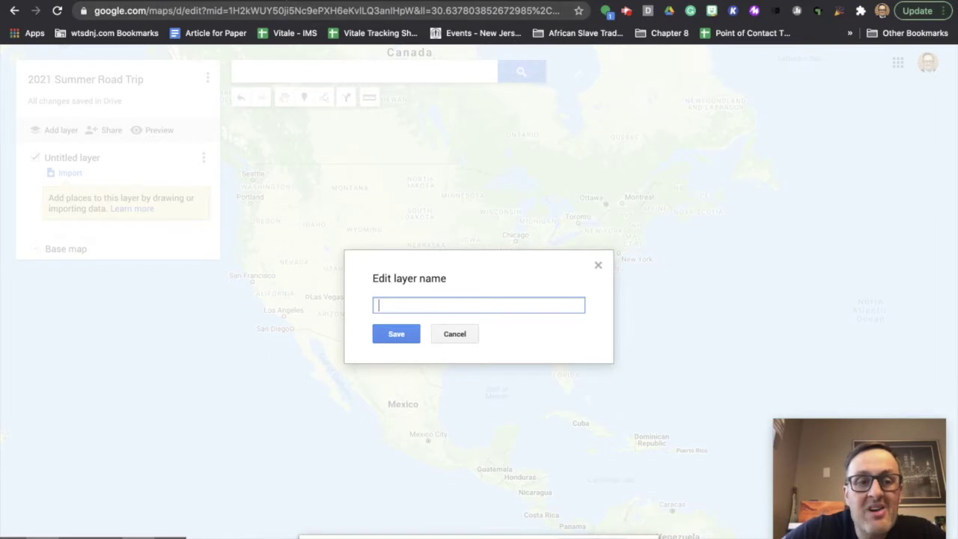
key(ctrl+Tab)
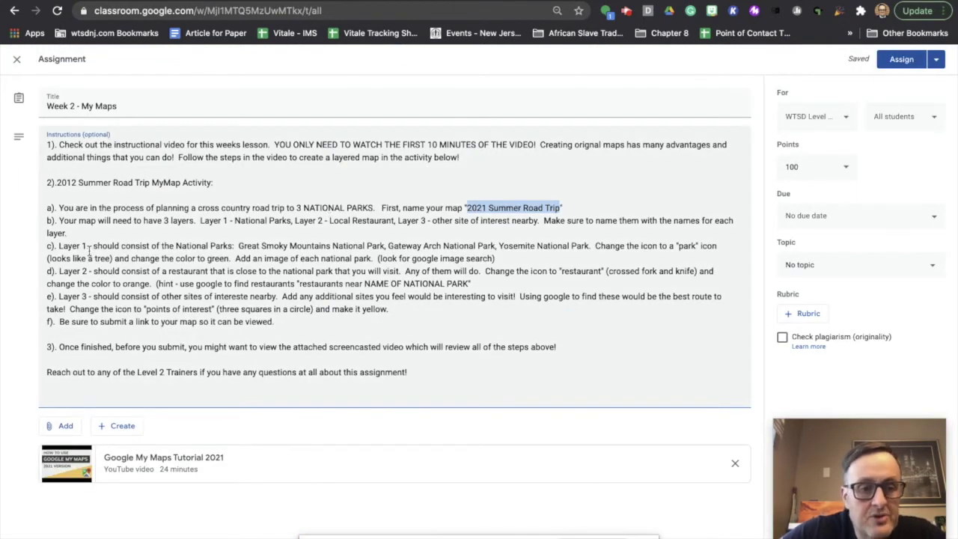
drag(292, 220, 234, 220)
key(ctrl+c)
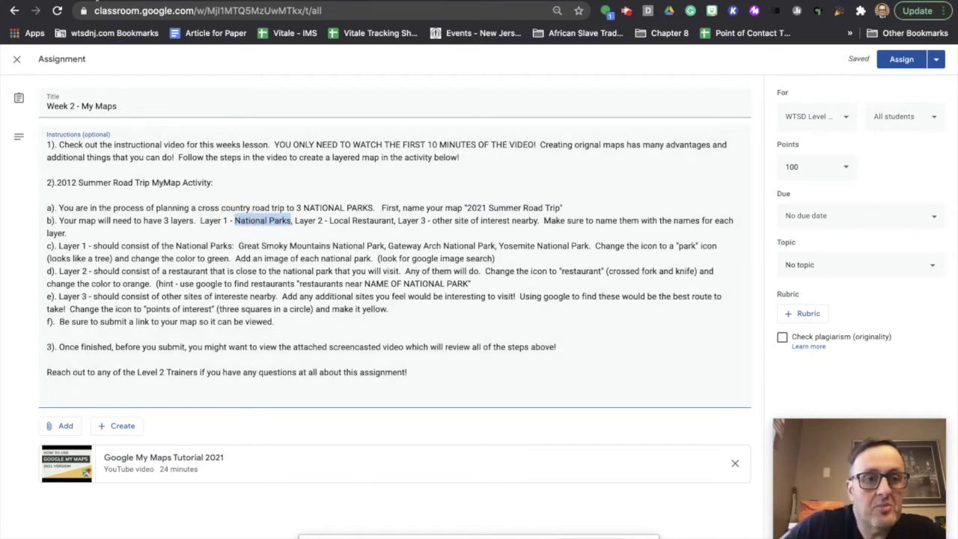
key(alt+Tab)
key(ctrl+v)
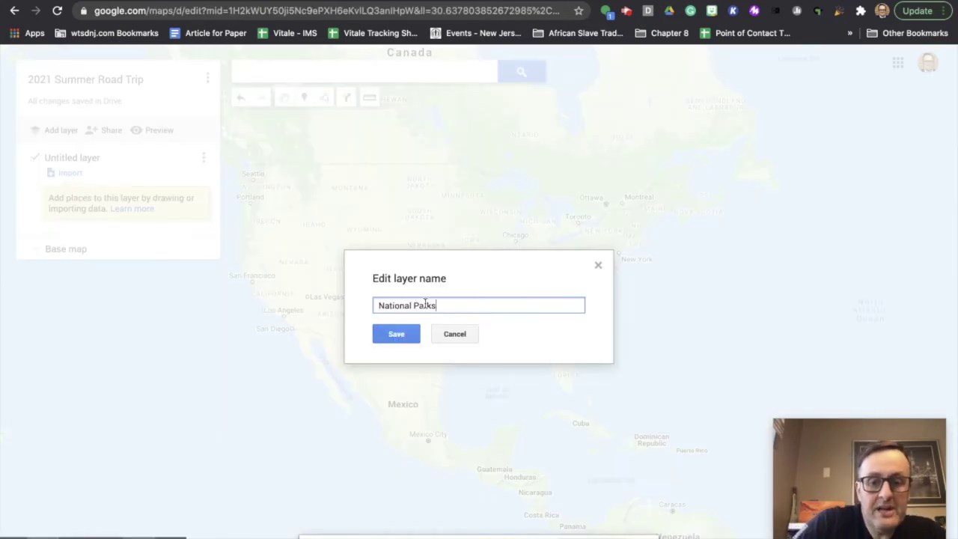
click(396, 334)
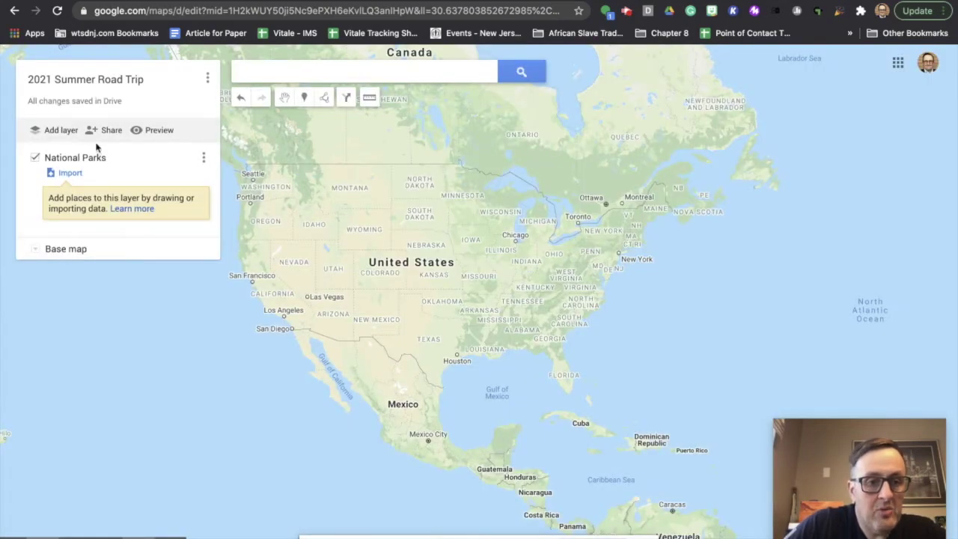
Add a second layer and name it "Local Restaurant", using the name copied from the assignment instructions
click(51, 131)
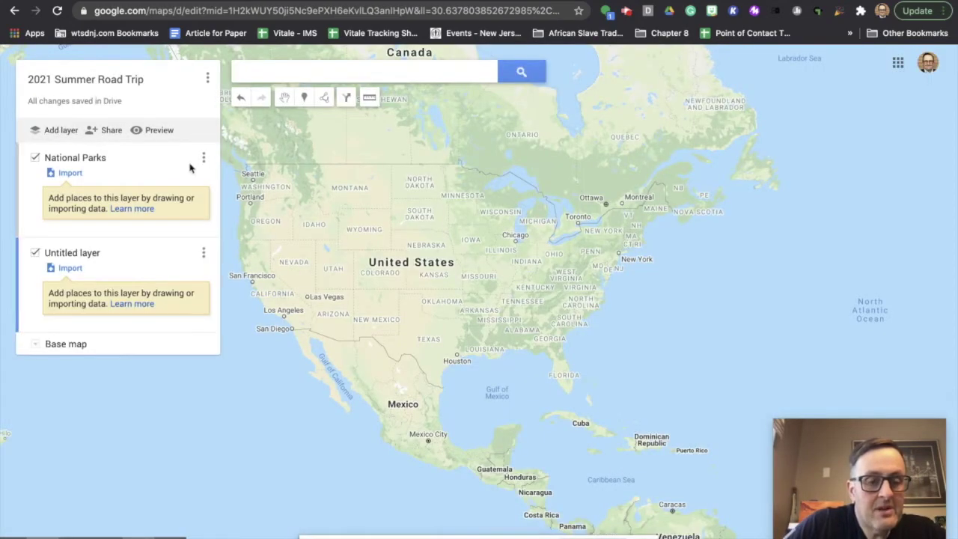
click(89, 254)
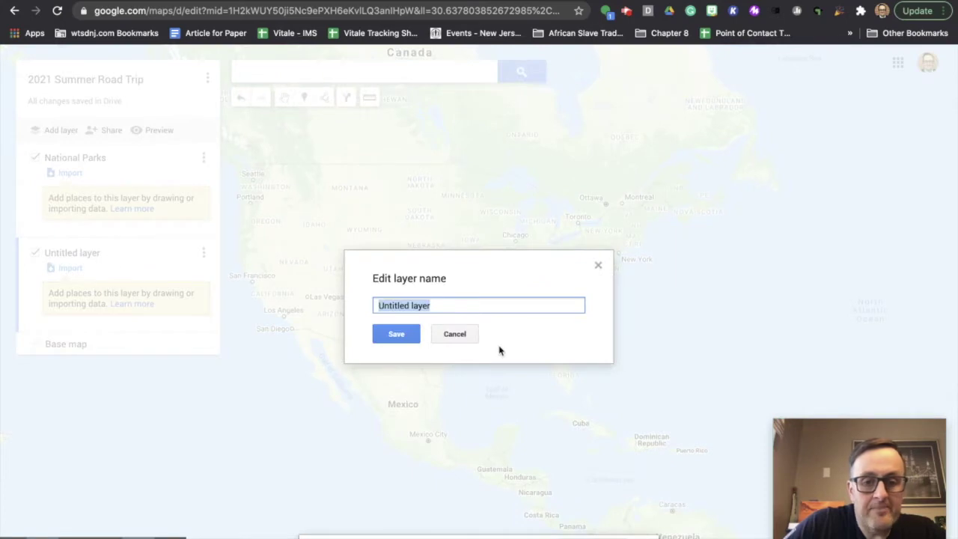
key(BackSpace)
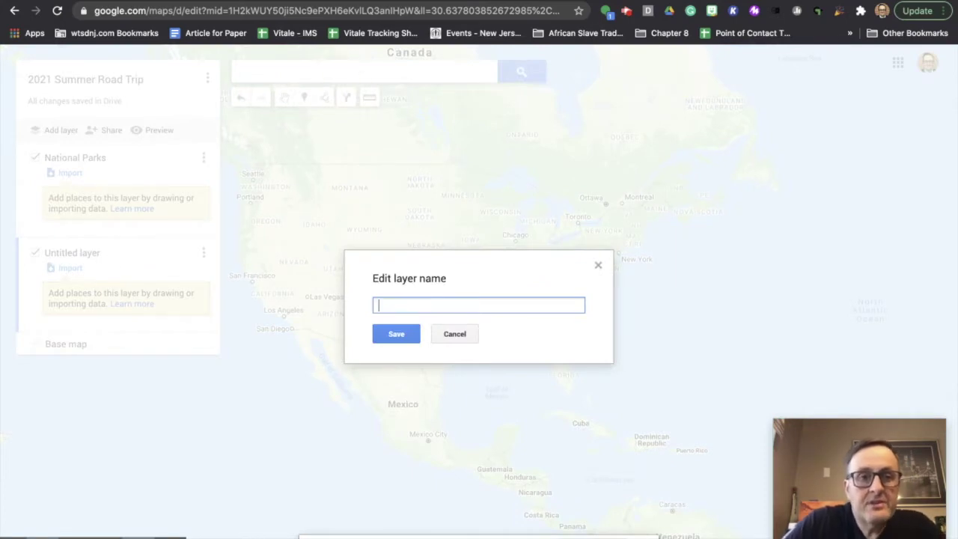
key(ctrl+Tab)
drag(395, 226, 330, 220)
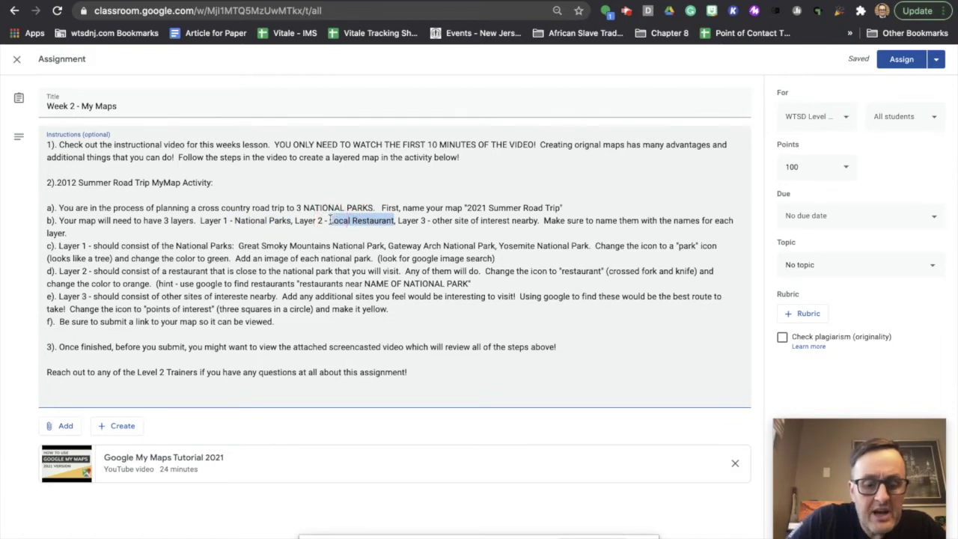
key(ctrl+c)
key(ctrl+Tab)
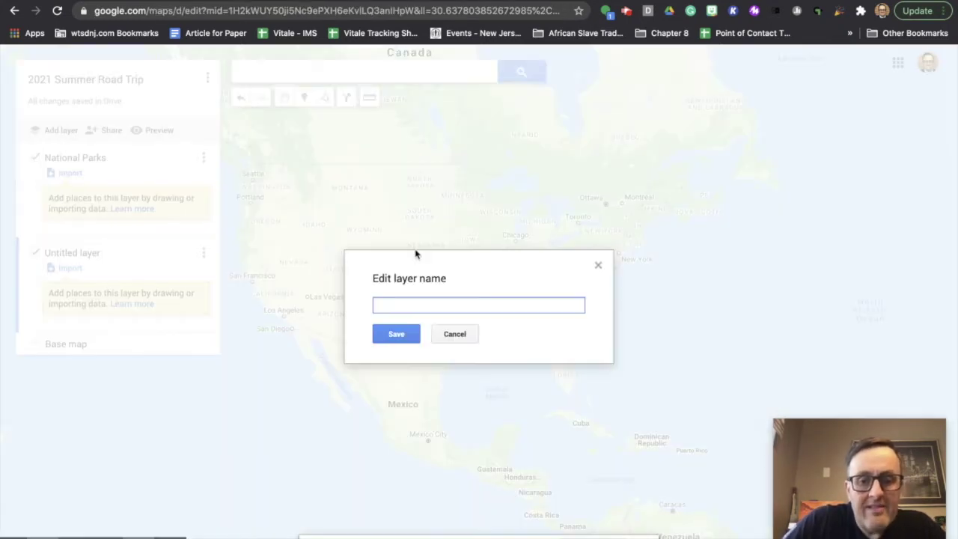
key(ctrl+v)
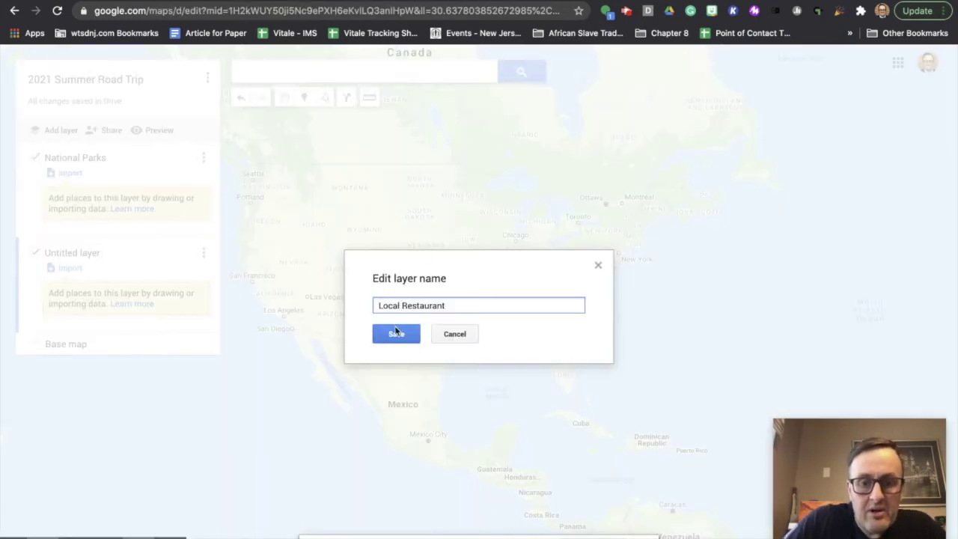
click(396, 334)
Add a third layer and name it "other site of interest nearby", using the name copied from the assignment instructions
key(ctrl+shift+Tab)
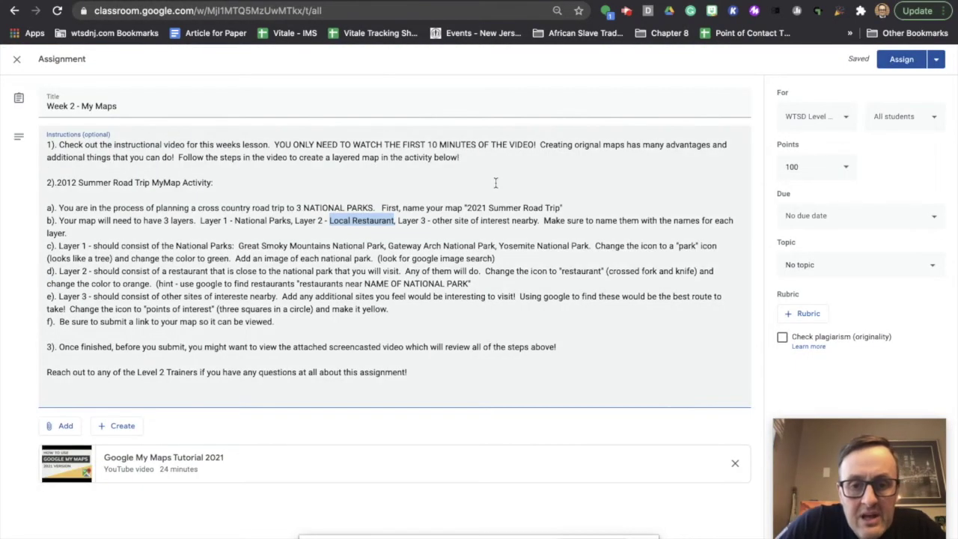
drag(539, 220, 433, 222)
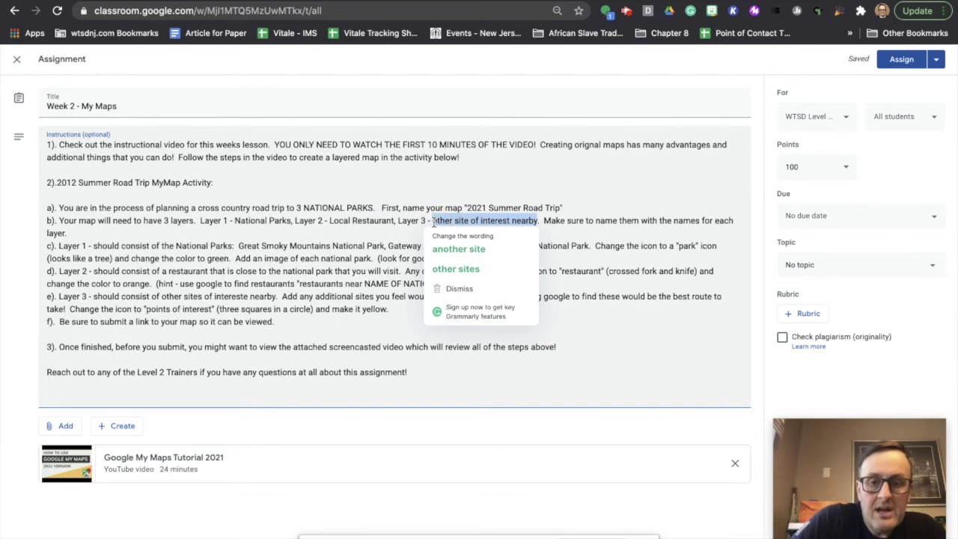
key(ctrl+c)
key(ctrl+Tab)
click(68, 132)
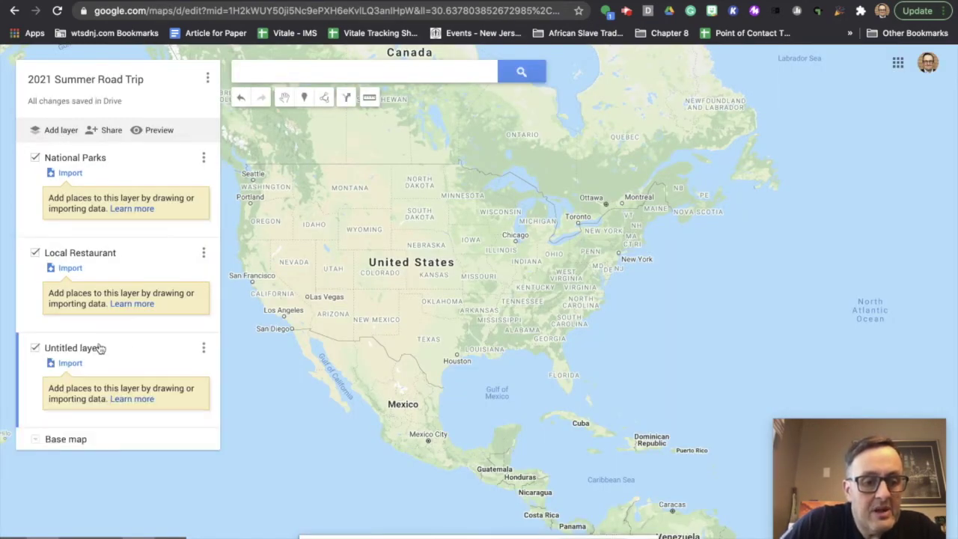
click(100, 348)
key(ctrl+v)
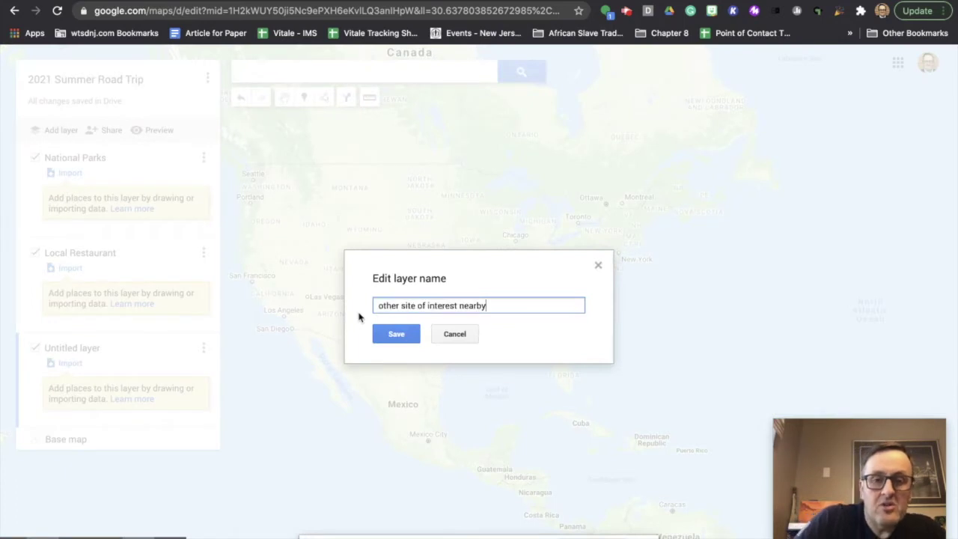
click(411, 333)
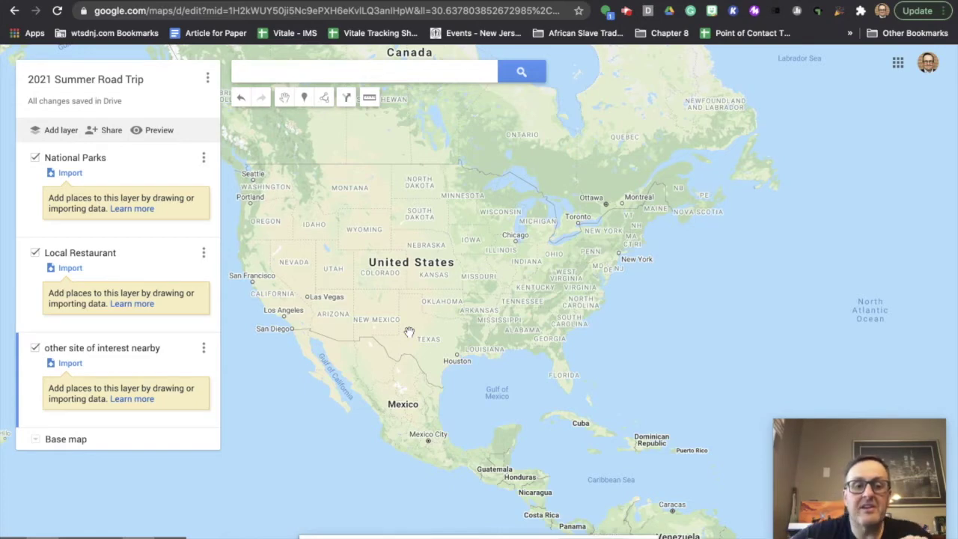
Search for Great Smoky Mountains National Park and add it to the map in the "other site of interest nearby" layer
click(337, 72)
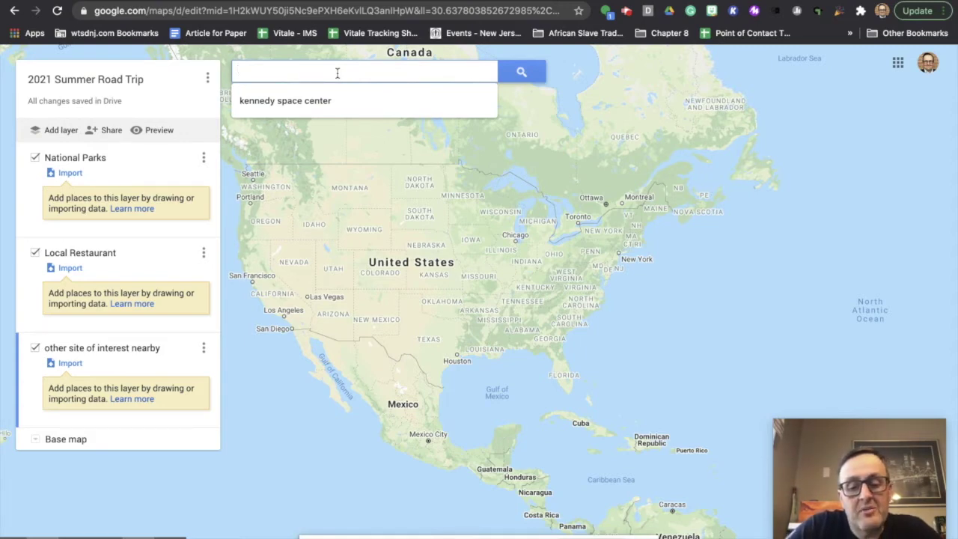
text(Great Smok)
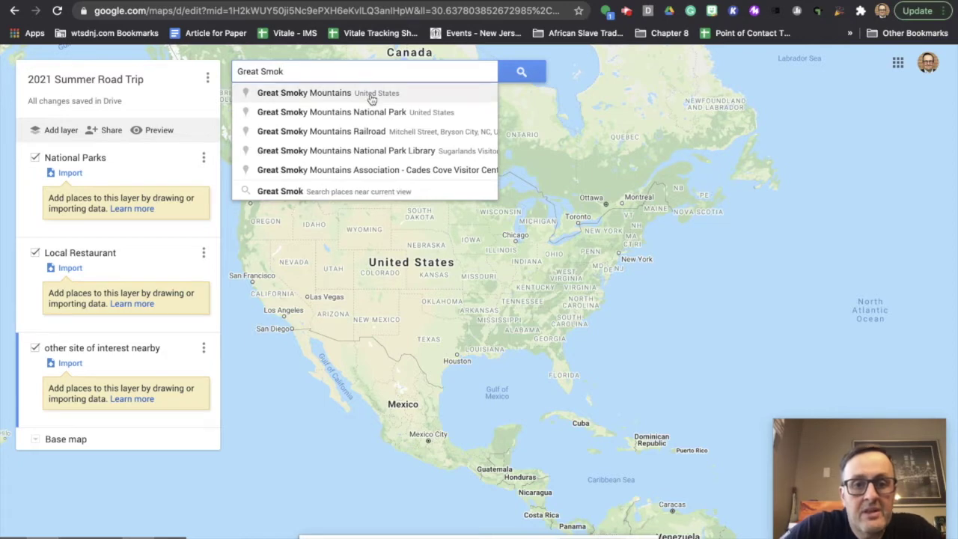
click(371, 98)
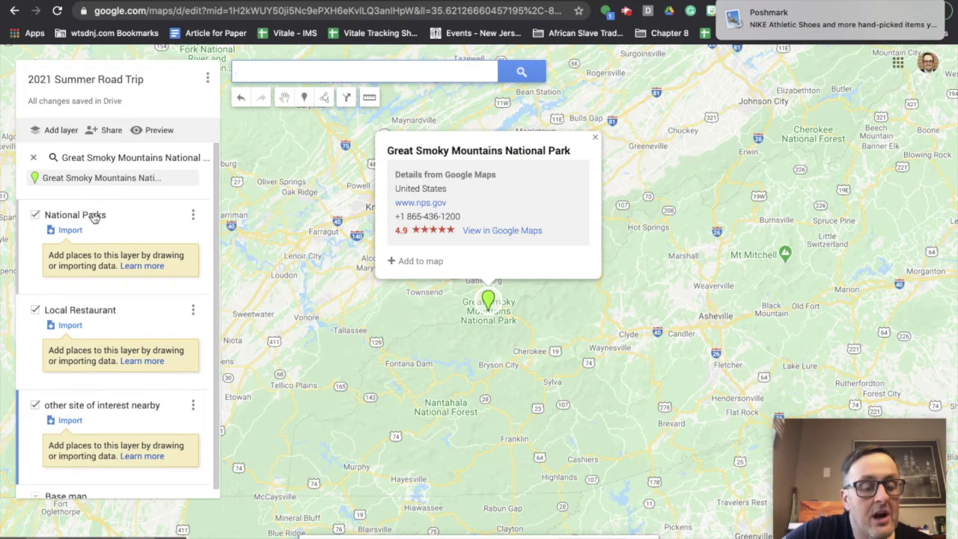
click(402, 262)
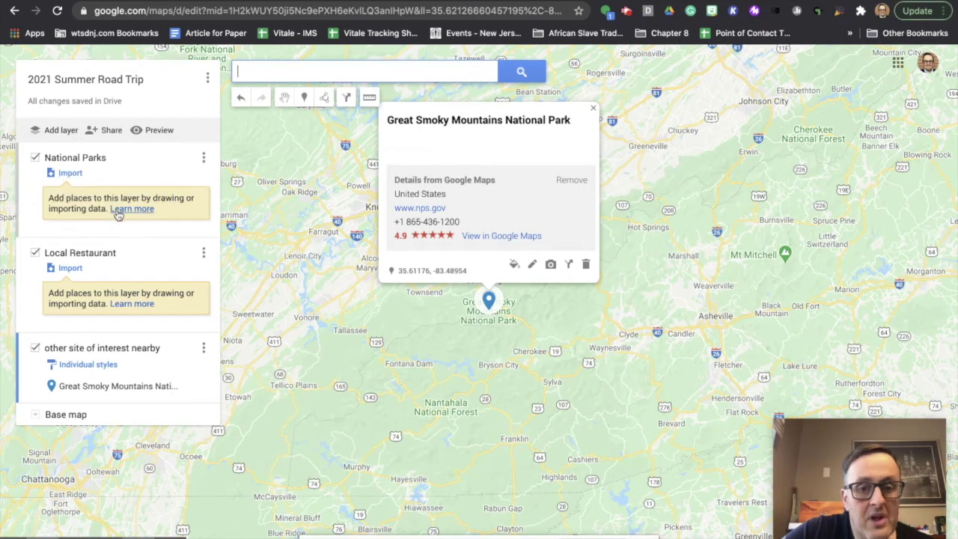
click(514, 266)
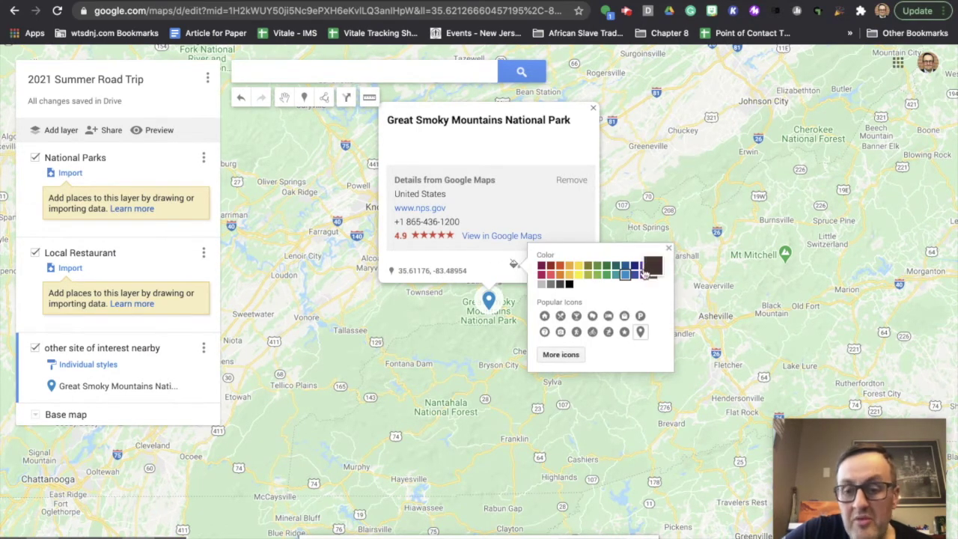
click(668, 249)
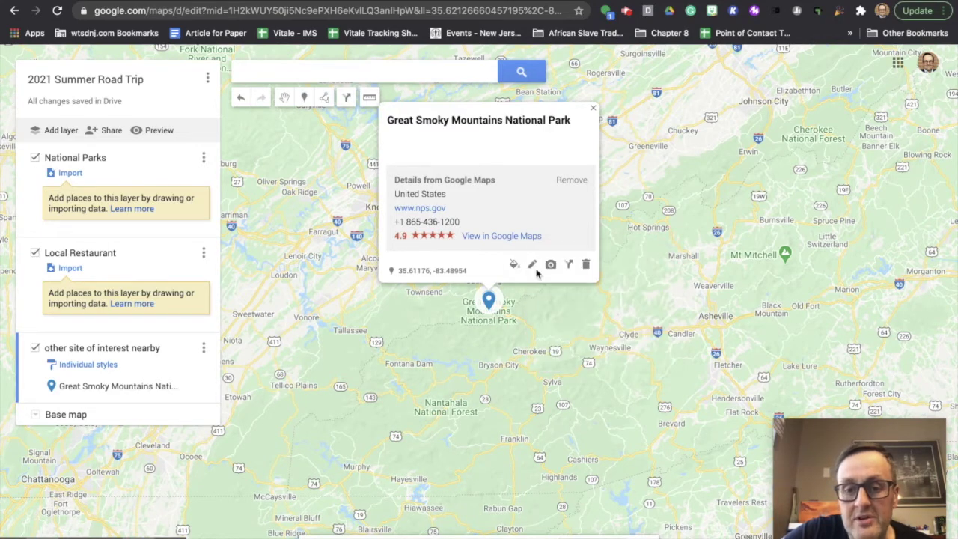
click(531, 265)
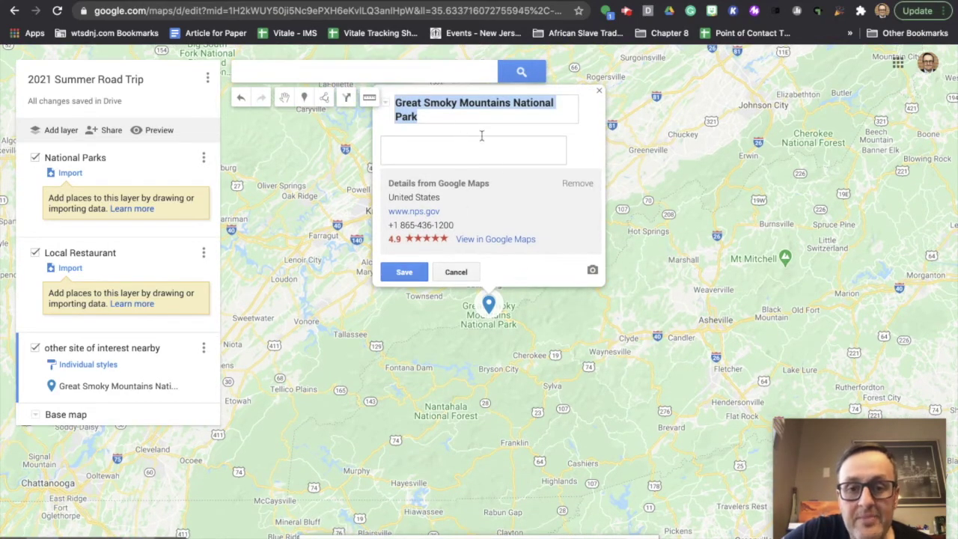
click(402, 274)
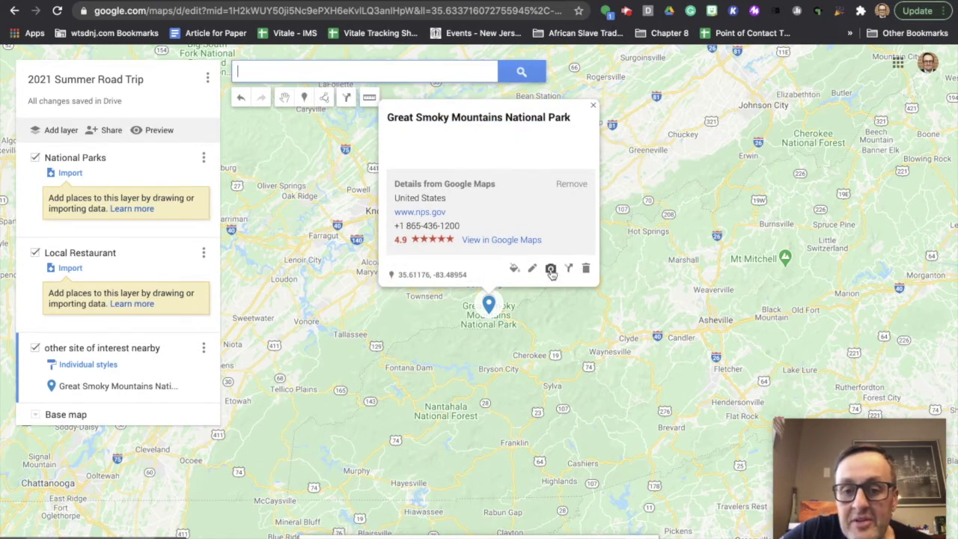
Change the Great Smoky Mountains National Park marker to the "park" tree icon, as the assignment asks, and color it green
click(514, 271)
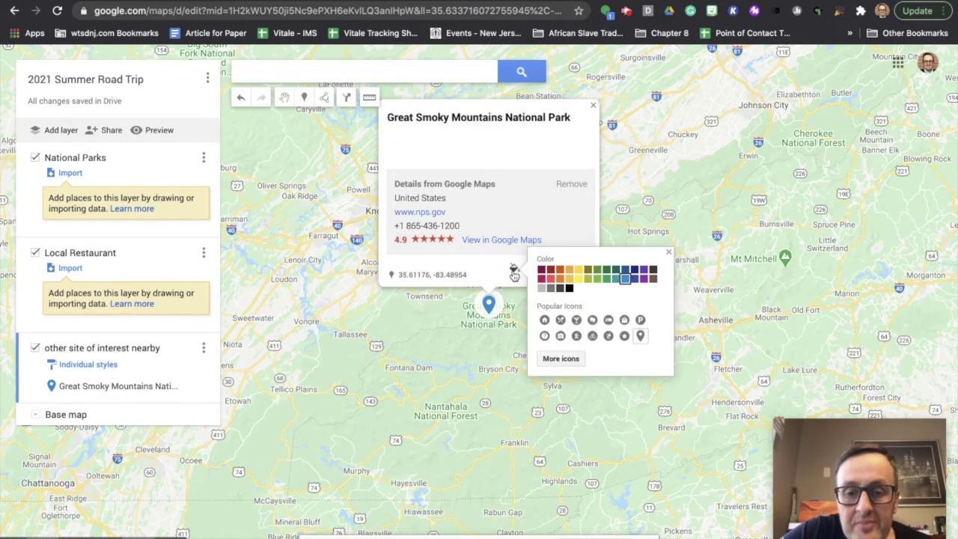
click(566, 359)
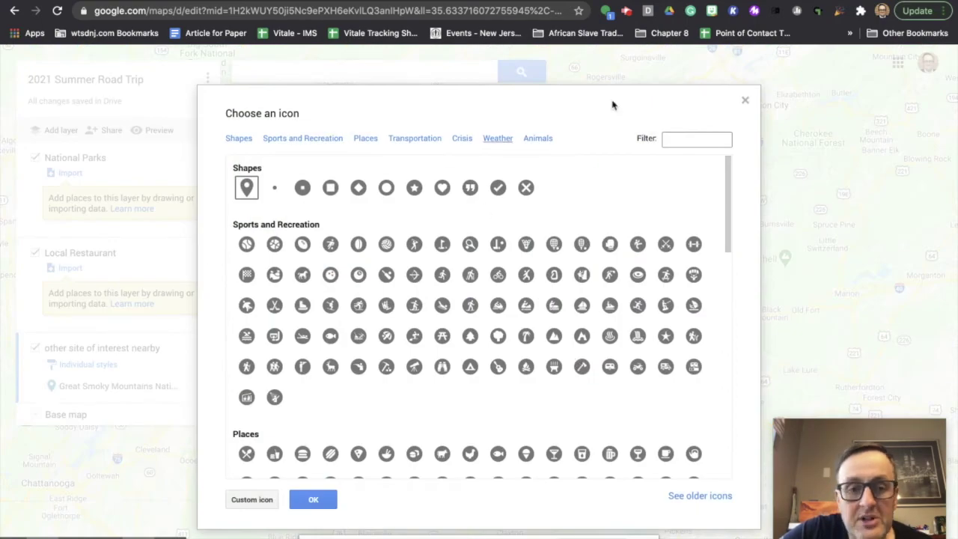
click(674, 138)
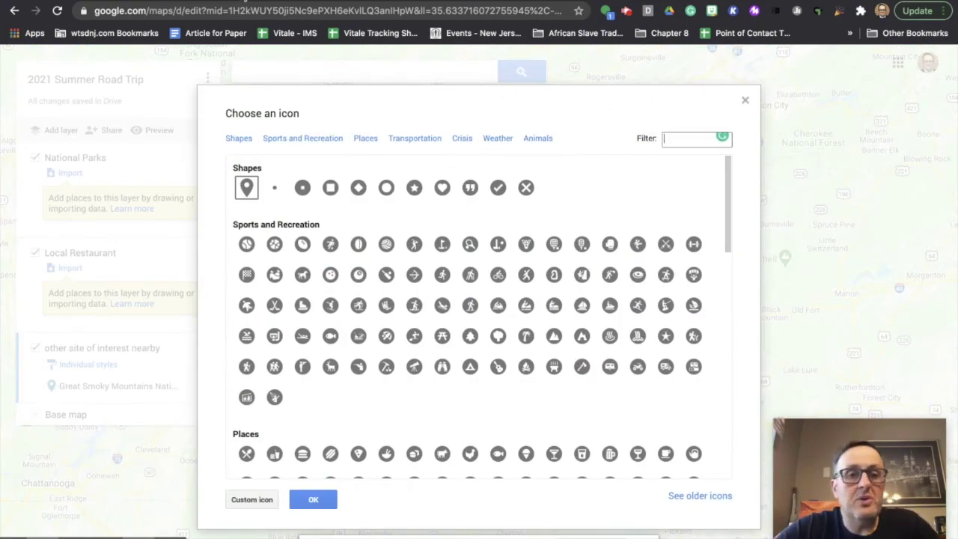
click(247, 2)
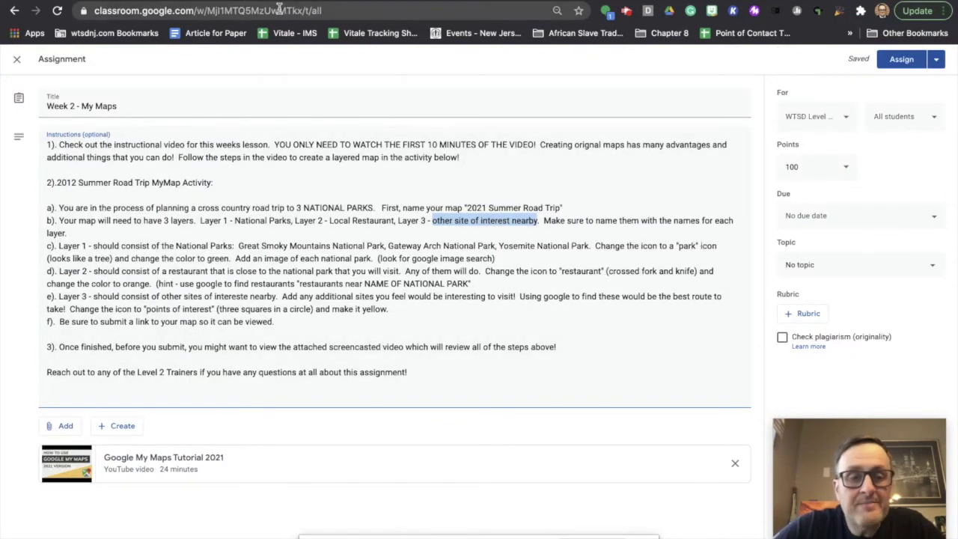
click(116, 3)
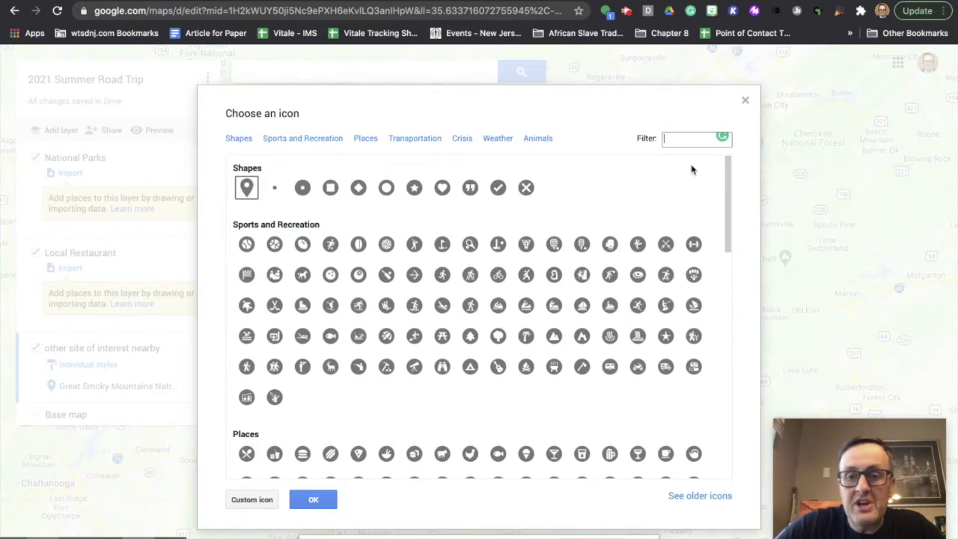
text(park)
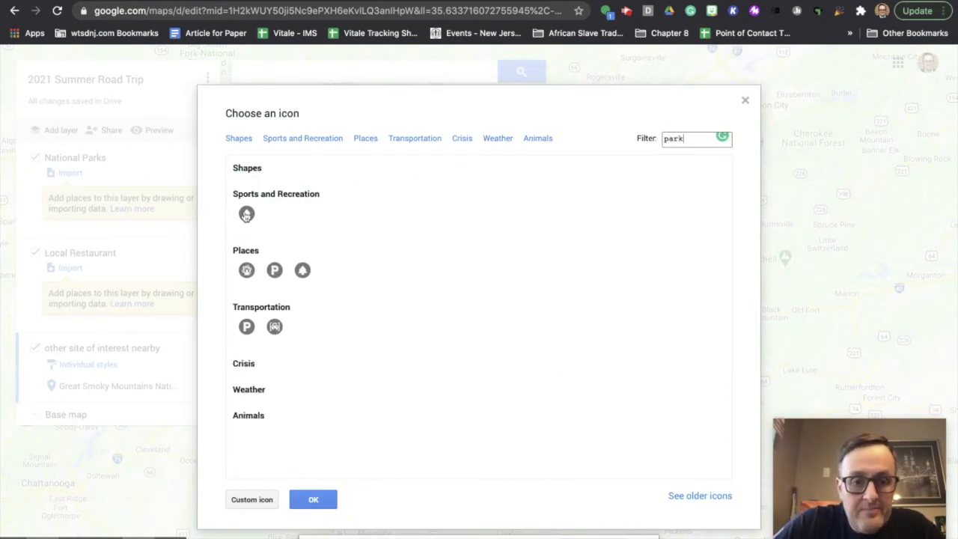
click(246, 215)
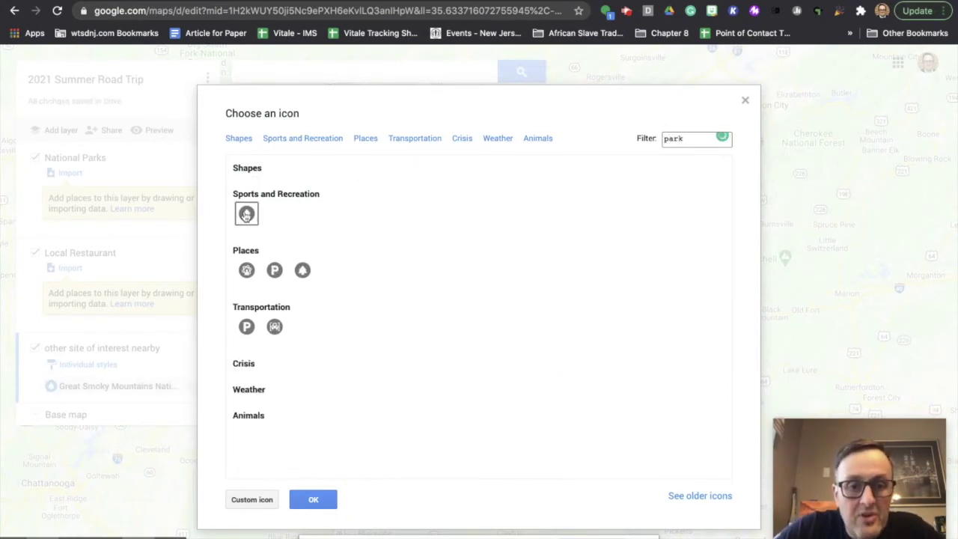
click(314, 501)
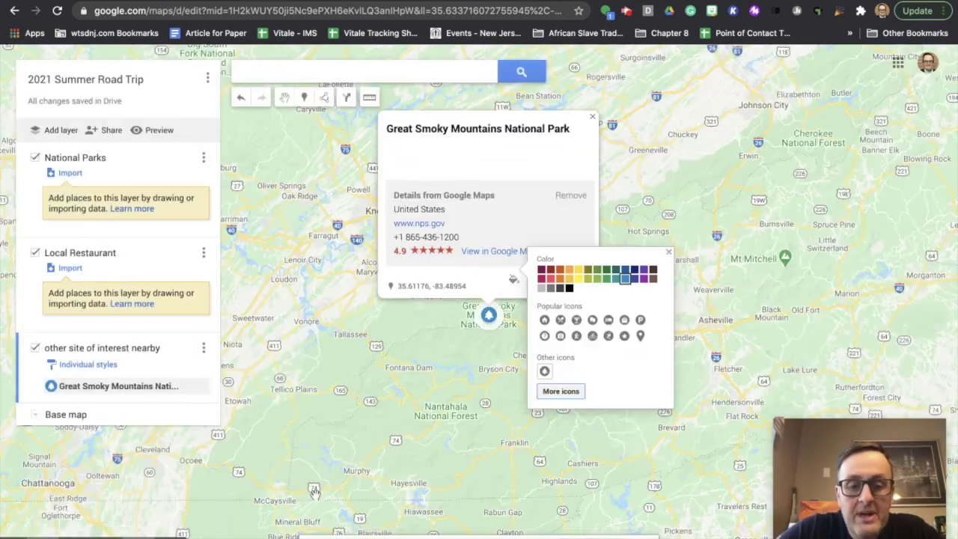
click(606, 283)
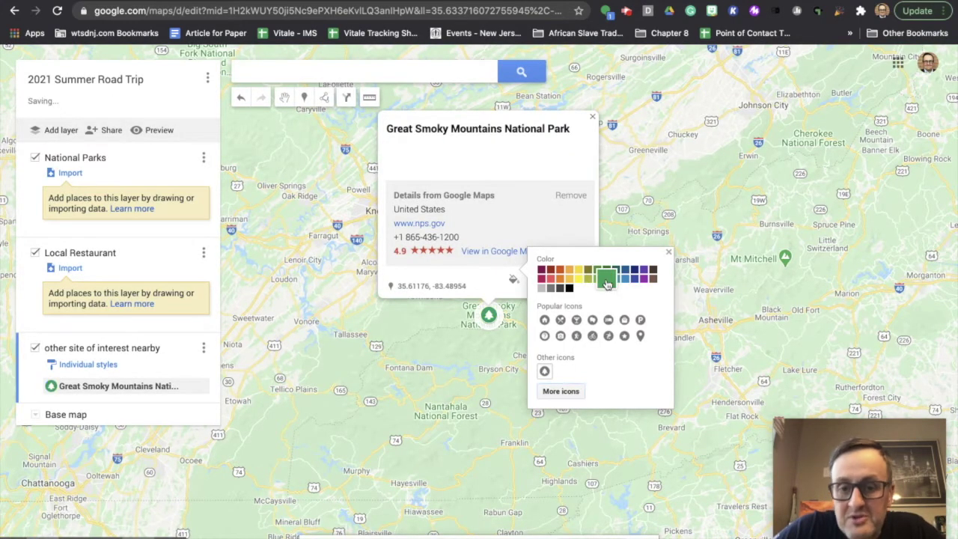
click(394, 394)
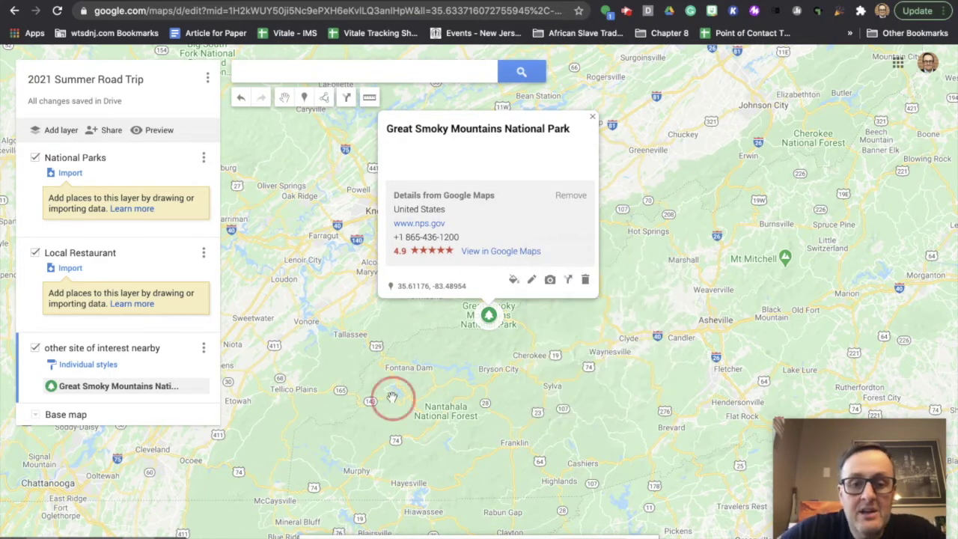
Delete the Great Smoky Mountains National Park marker from the "other site of interest nearby" layer
click(107, 388)
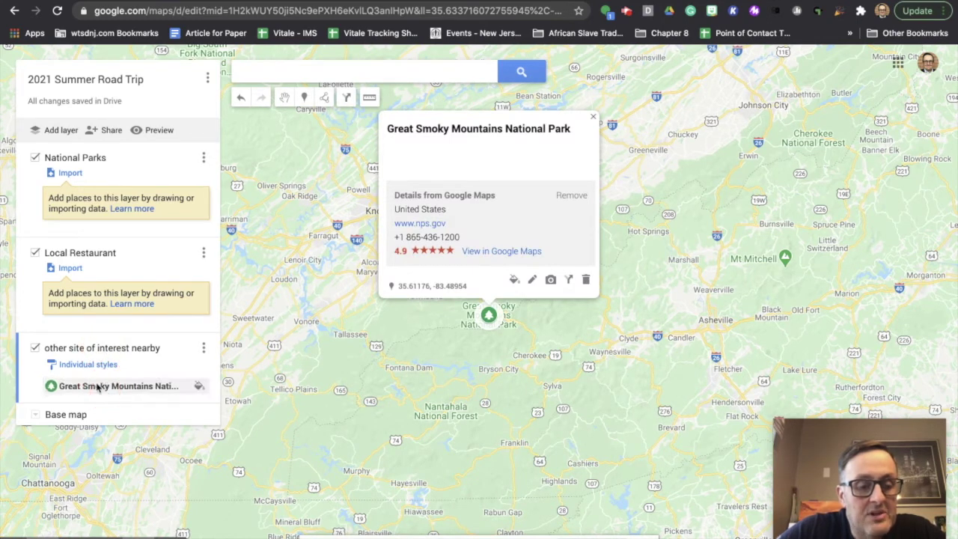
click(52, 386)
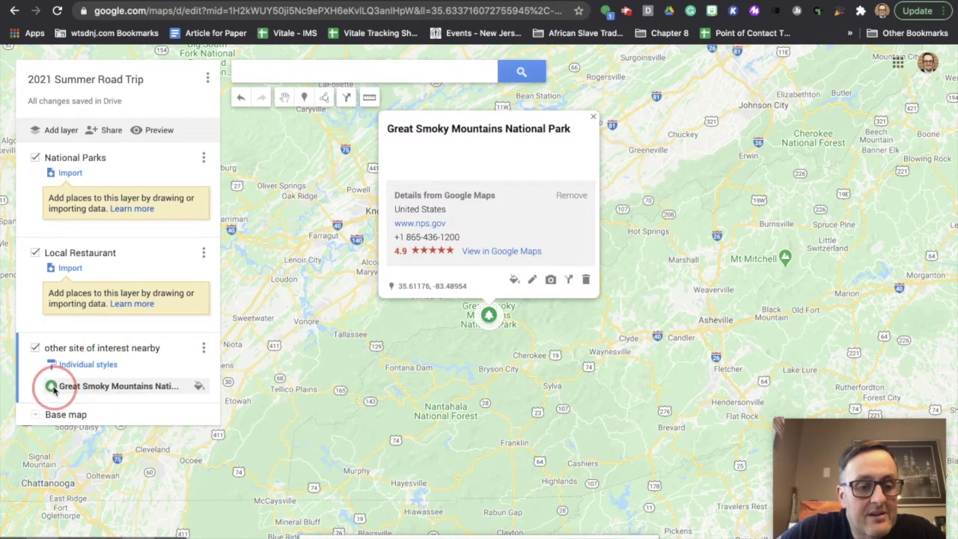
drag(54, 390, 45, 352)
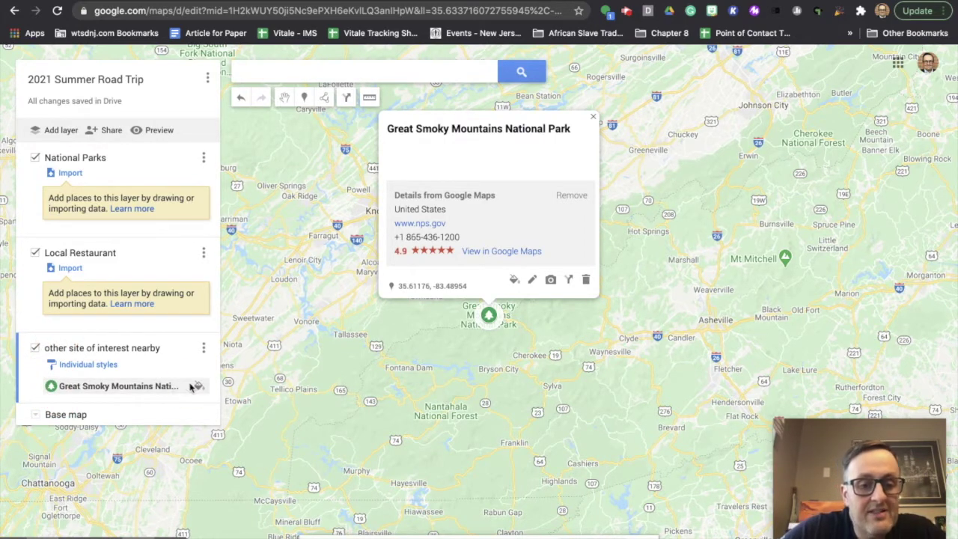
key(Delete)
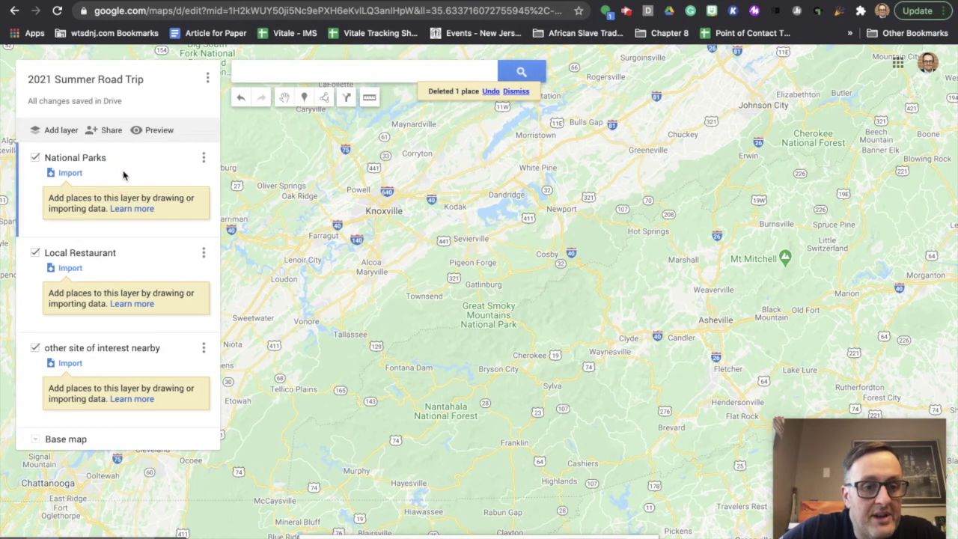
Search for Great Smoky Mountains National Park again and add it to the map in the "National Parks" layer
click(289, 71)
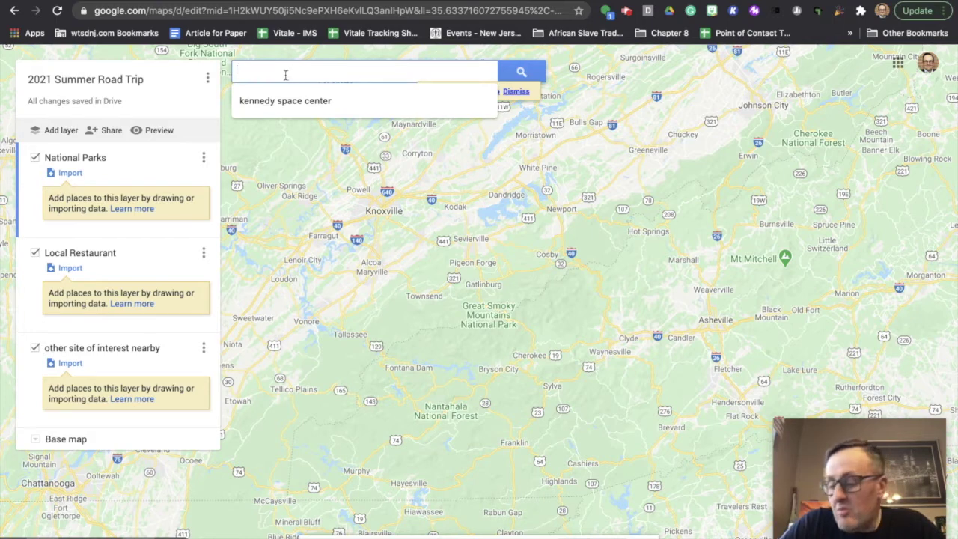
text(Great)
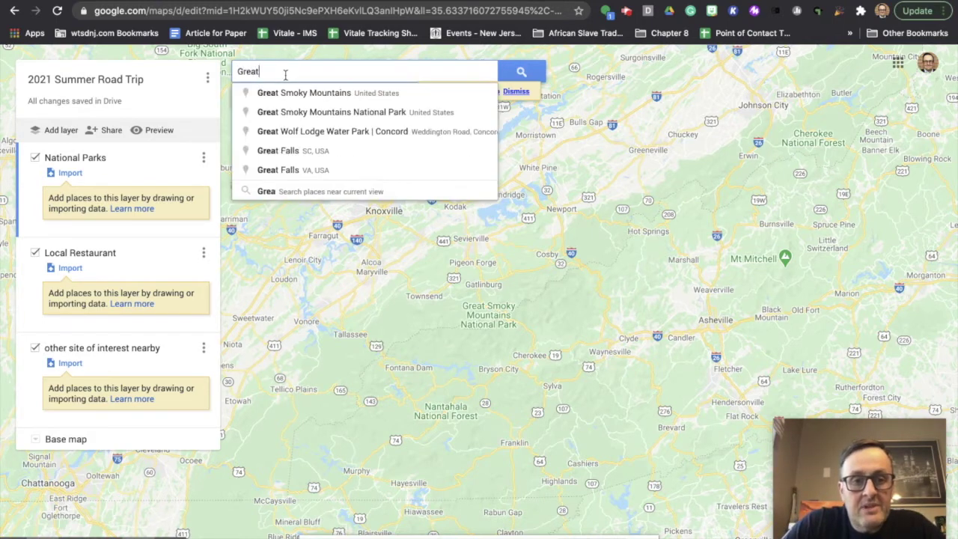
click(368, 117)
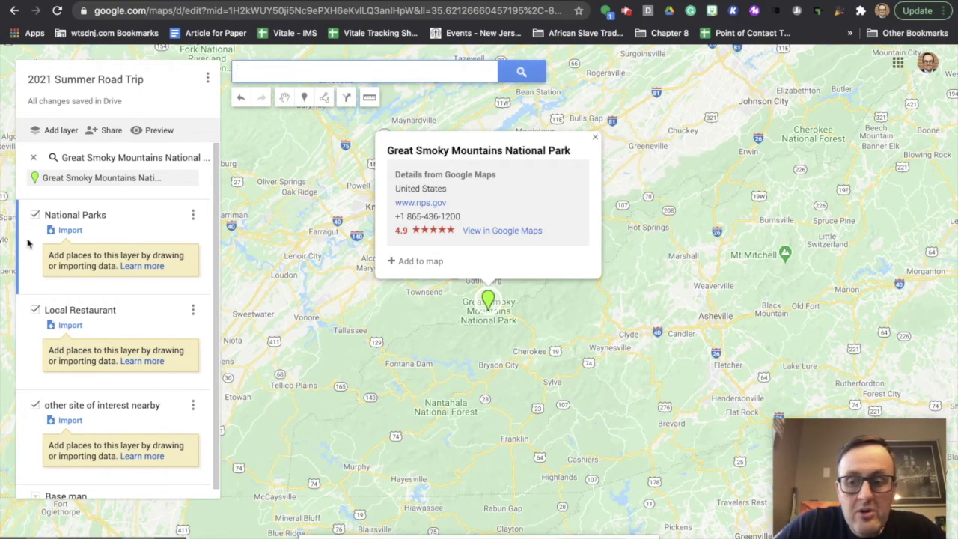
click(399, 260)
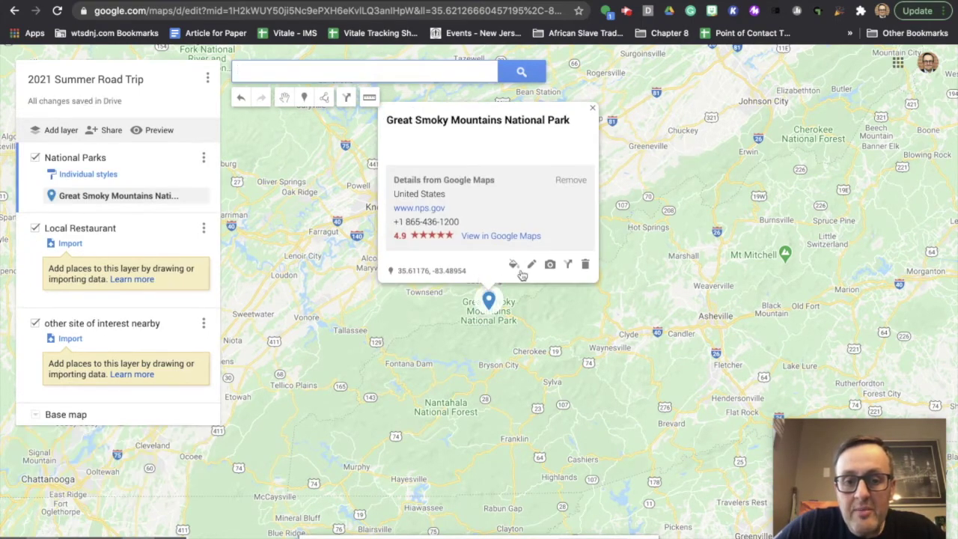
Style the new Great Smoky Mountains National Park marker with the park tree icon in green
click(515, 267)
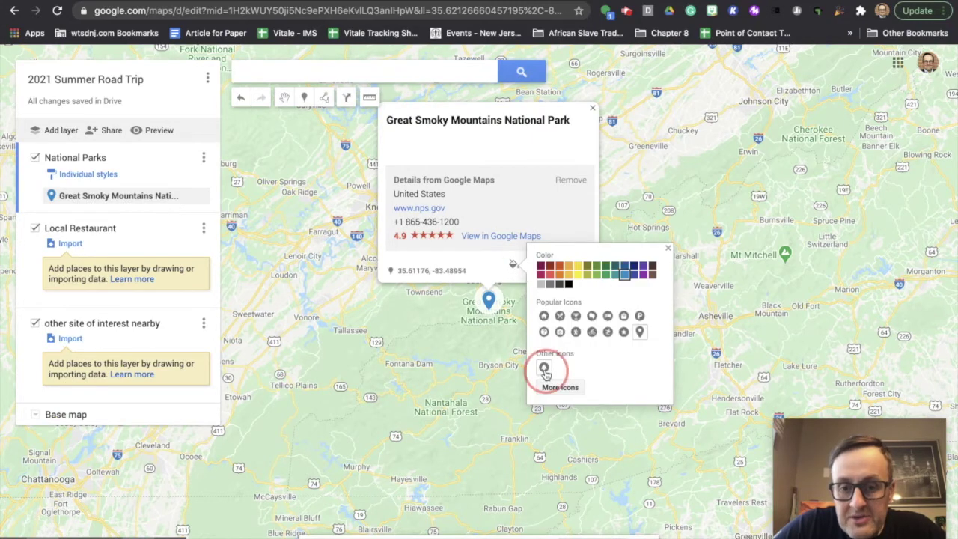
click(605, 274)
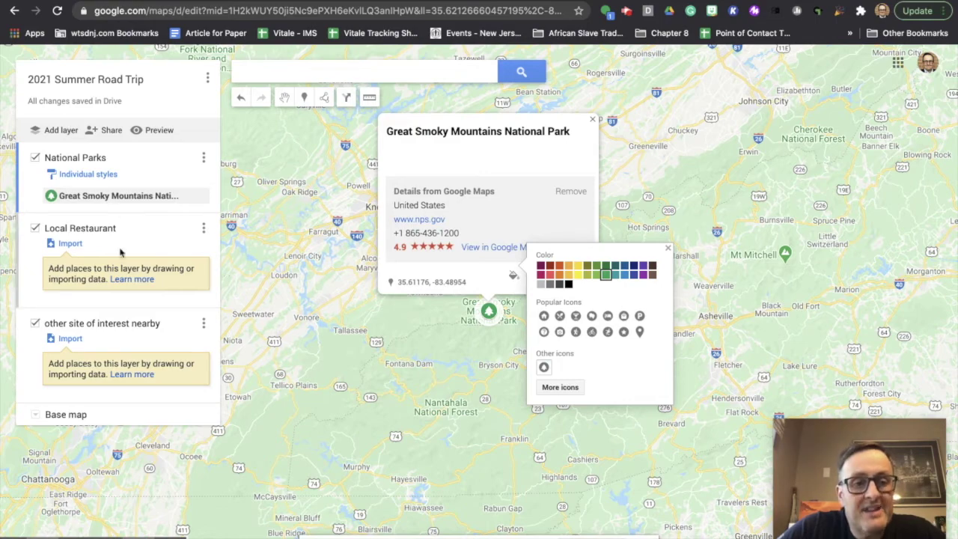
click(669, 249)
Add the first Google Image Search result for "Great Smoky Mountain national park" to the Great Smoky Mountains marker and save it
click(552, 278)
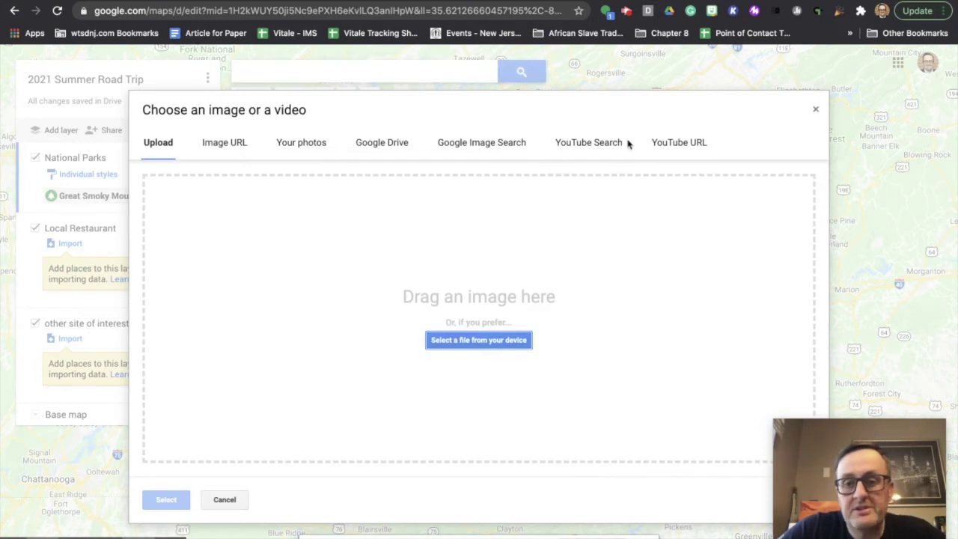
click(471, 147)
click(277, 182)
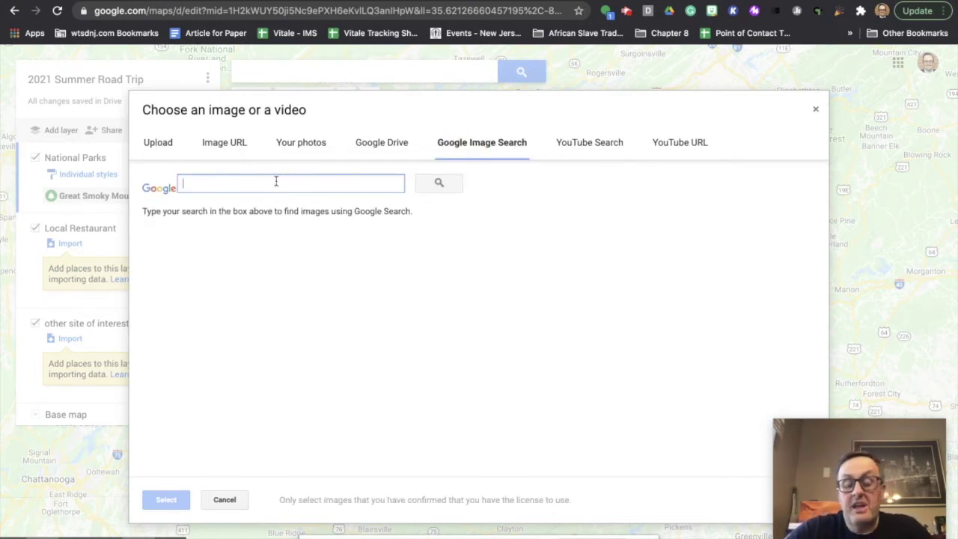
text(Grea)
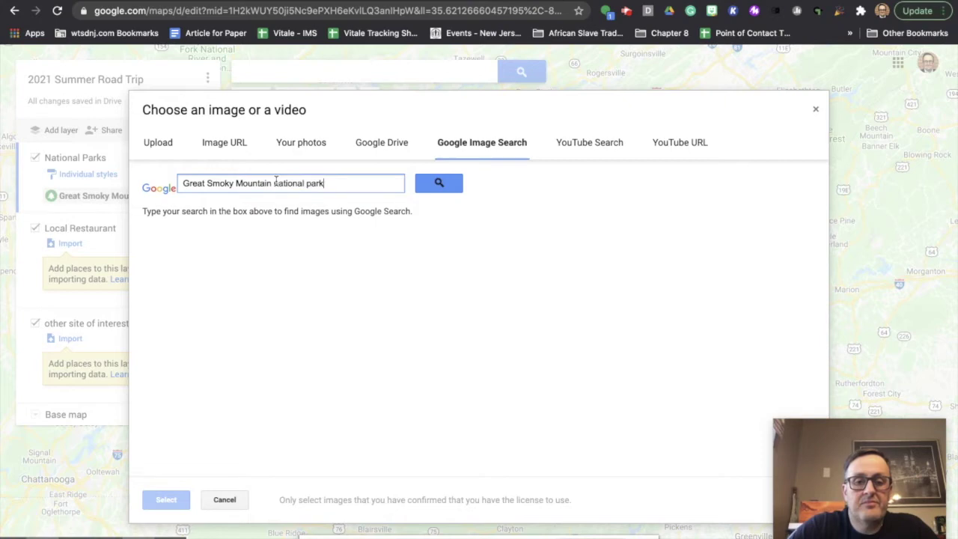
text(t Smoky Mountain national park)
key(Return)
click(196, 302)
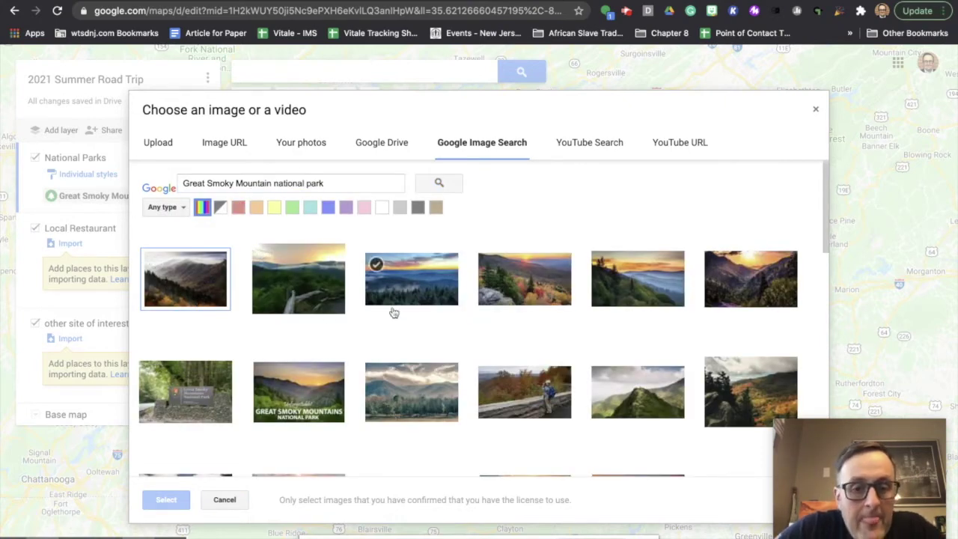
click(179, 284)
click(169, 503)
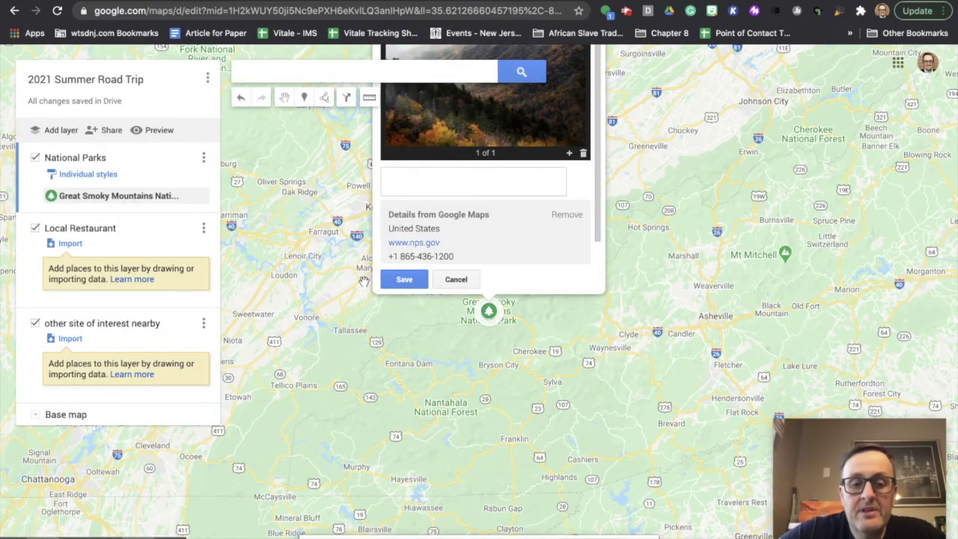
click(400, 281)
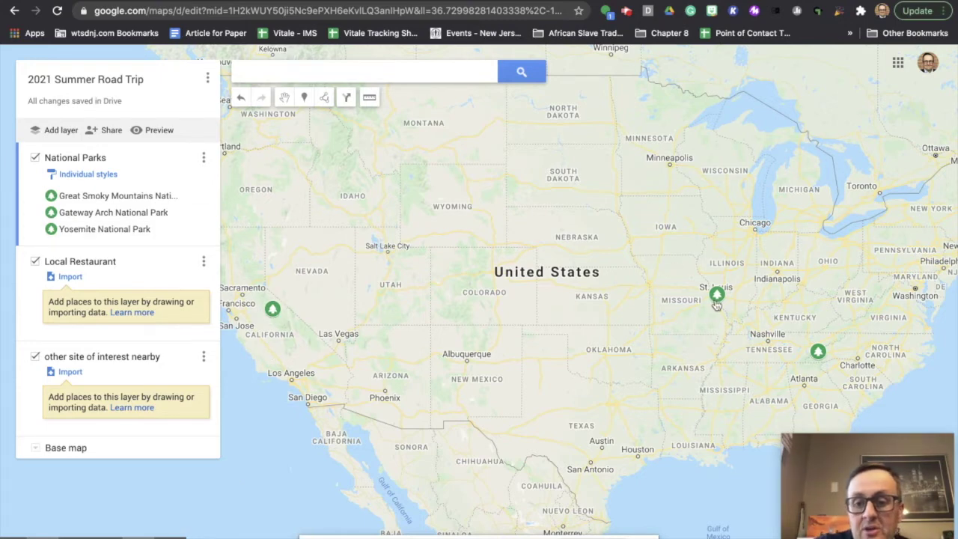
Review the images and details of the Yosemite and Gateway Arch National Park markers, including Gateway Arch's editable title and description
click(273, 309)
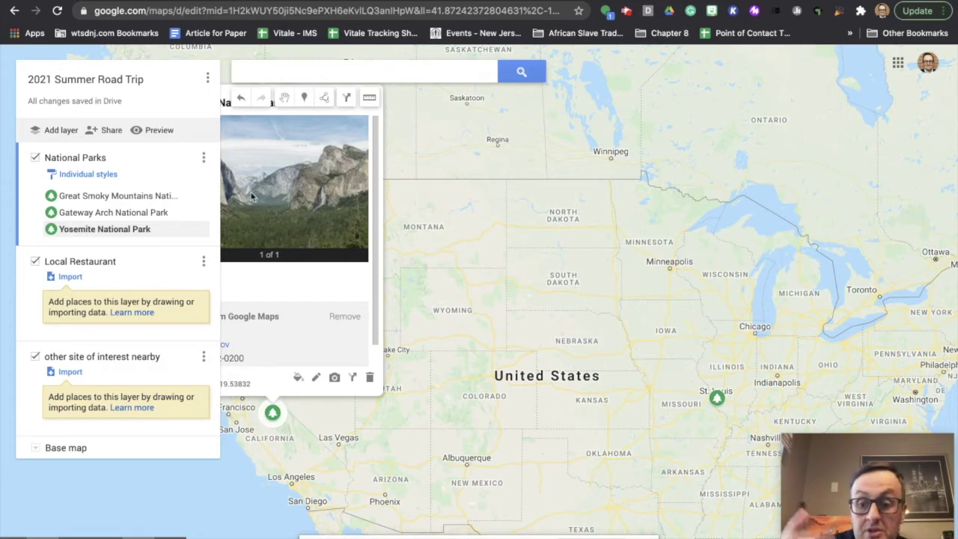
click(168, 79)
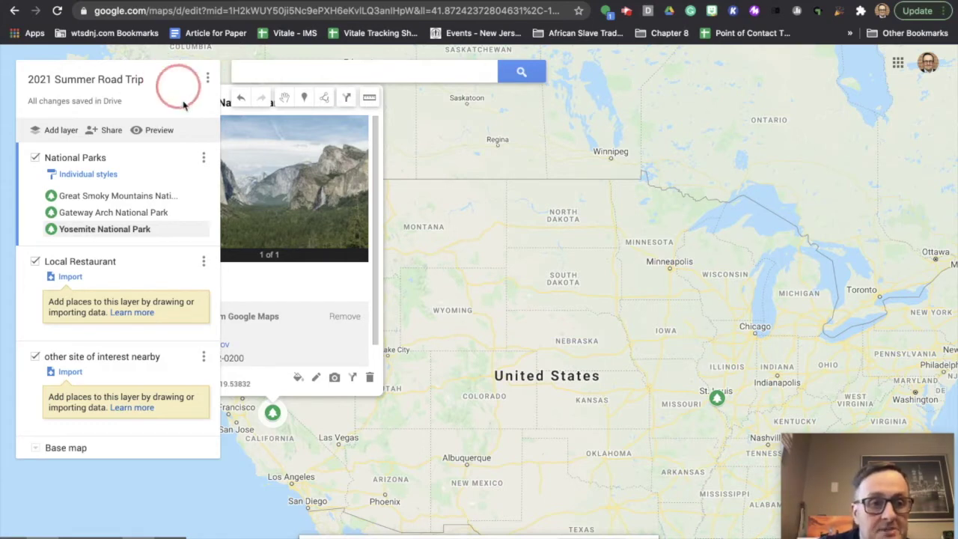
click(154, 86)
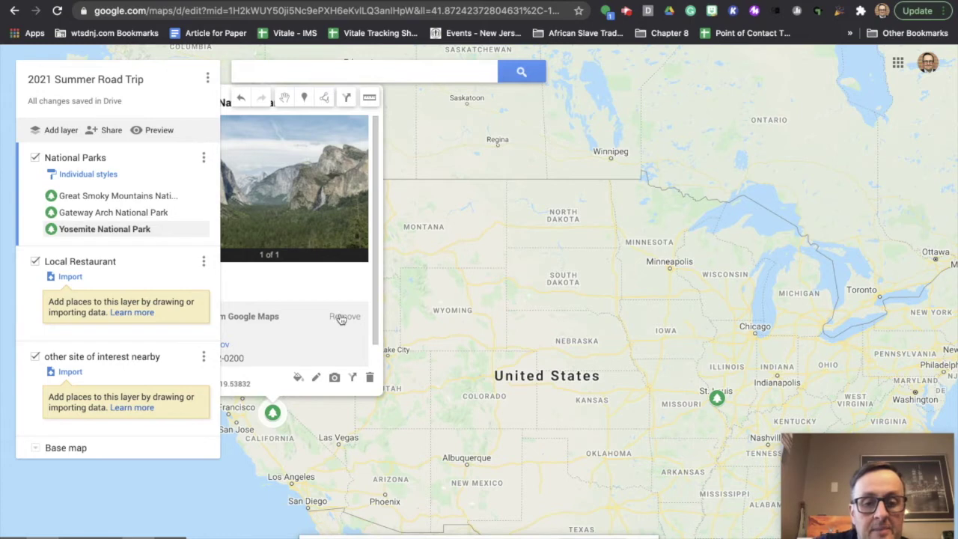
click(718, 400)
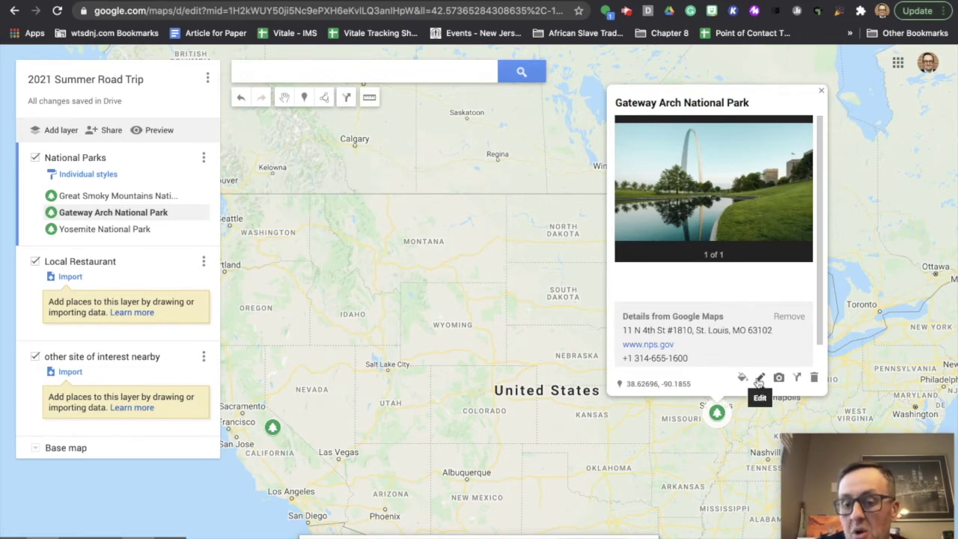
click(761, 379)
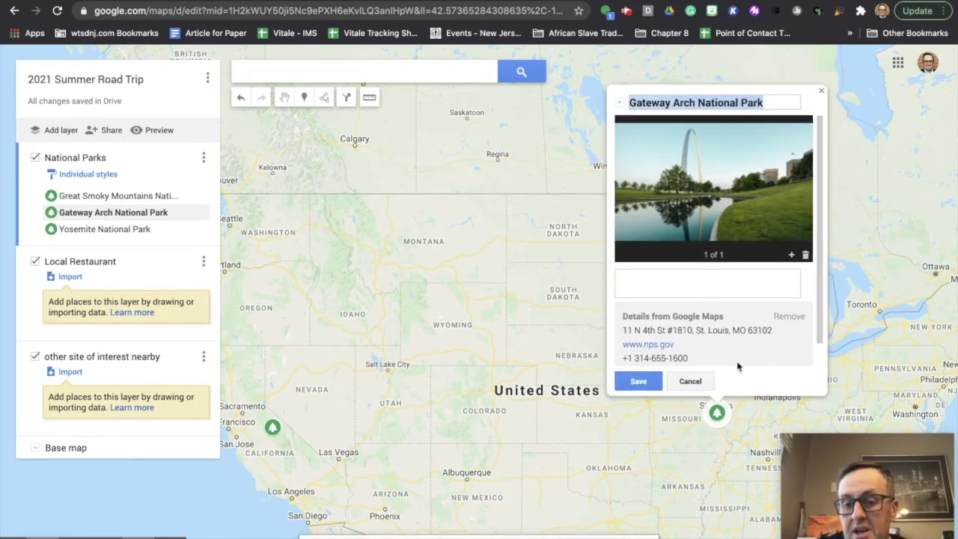
click(656, 279)
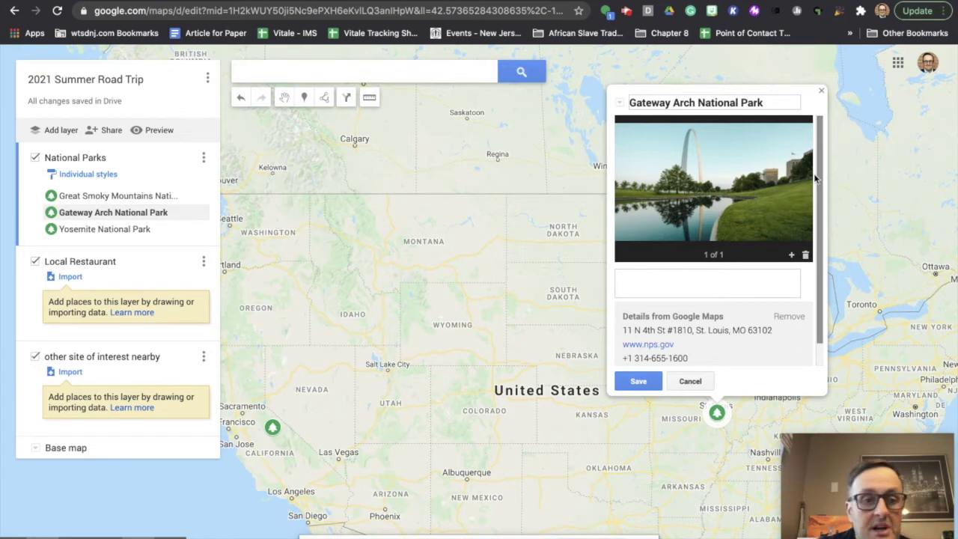
click(821, 90)
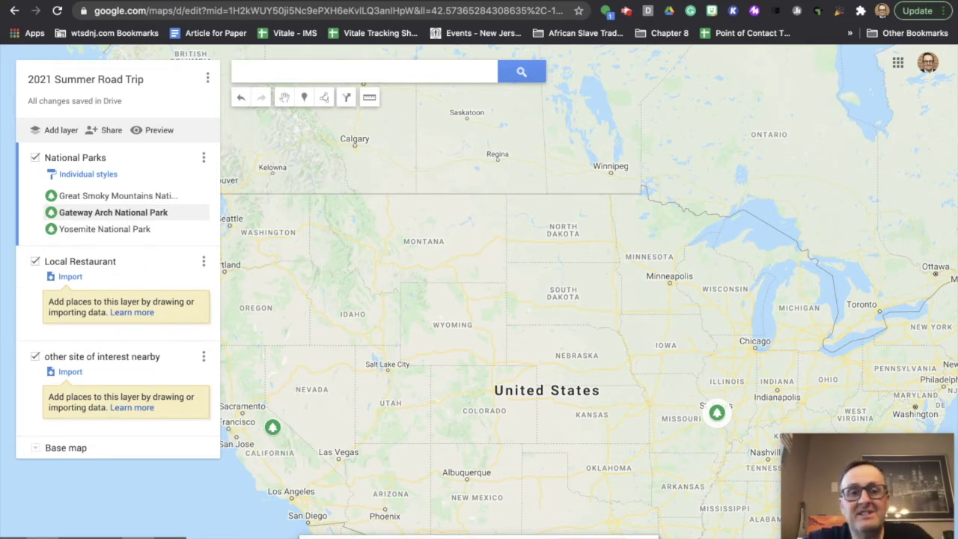
Search Google in a new browser tab for "restaurants near yosemite national park" and look over the restaurant results
key(super+t)
click(272, 10)
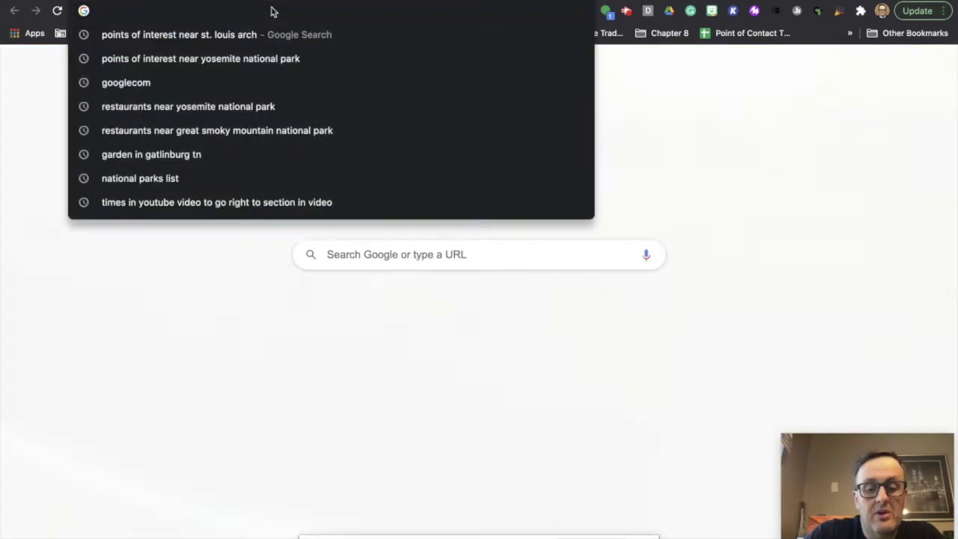
text(g)
key(Escape)
click(357, 261)
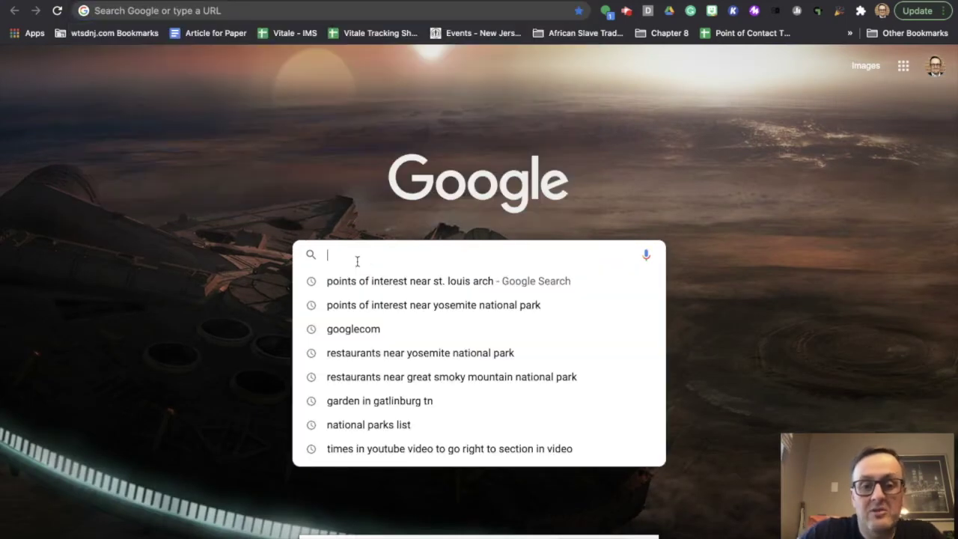
text(re)
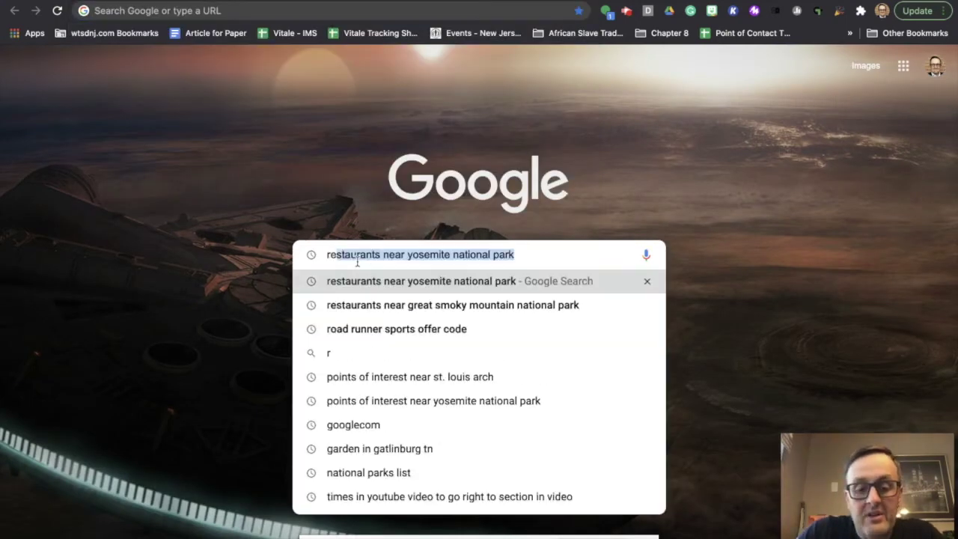
text(staurants near)
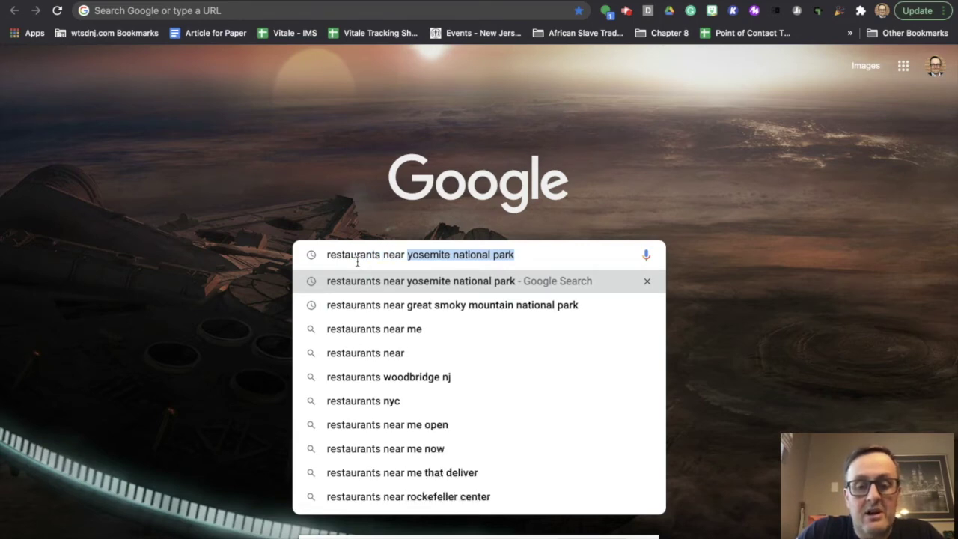
key(Return)
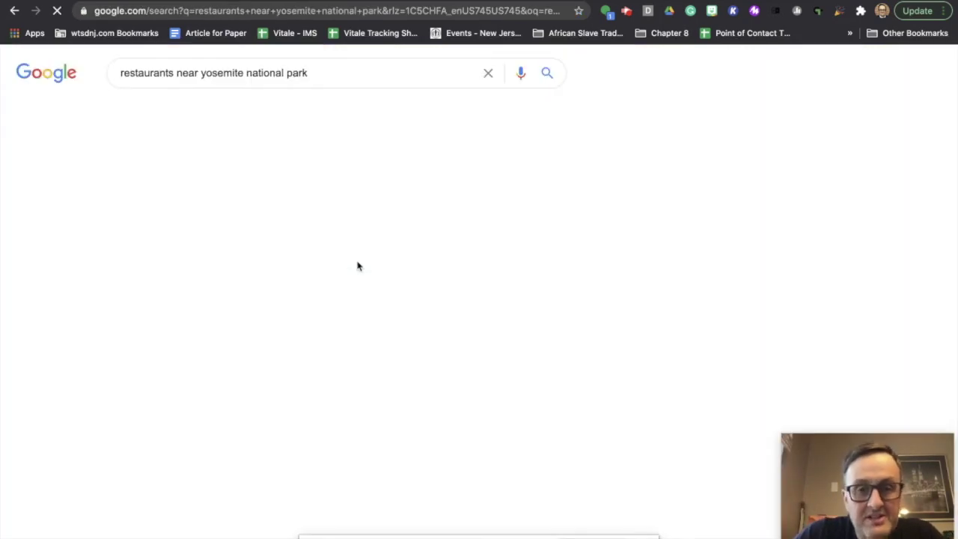
scroll(288, 357, down, 2)
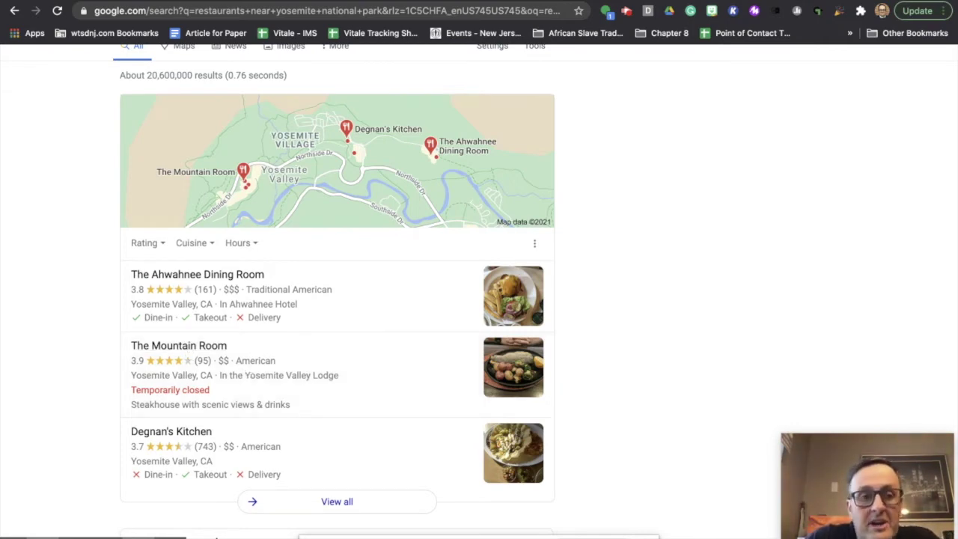
Search the "2021 Summer Road Trip" map for The Mountain Room in Yosemite Valley, then clear the temporary search result
key(ctrl+Tab)
click(295, 71)
text(The Mountain Room)
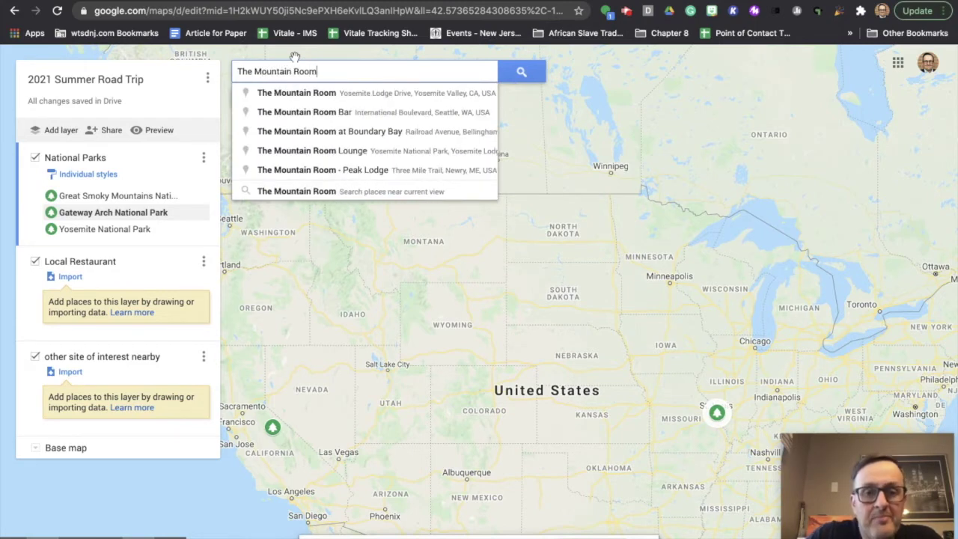
click(380, 95)
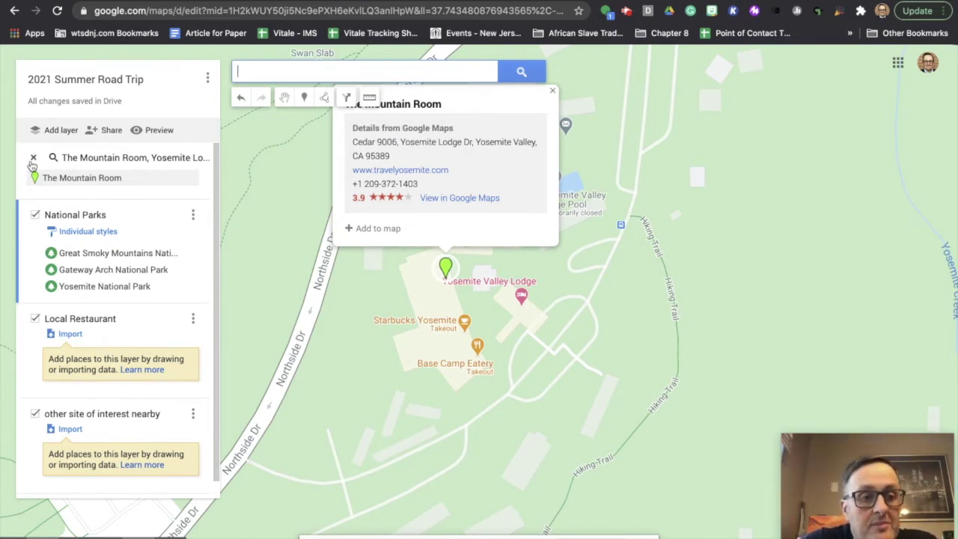
click(59, 176)
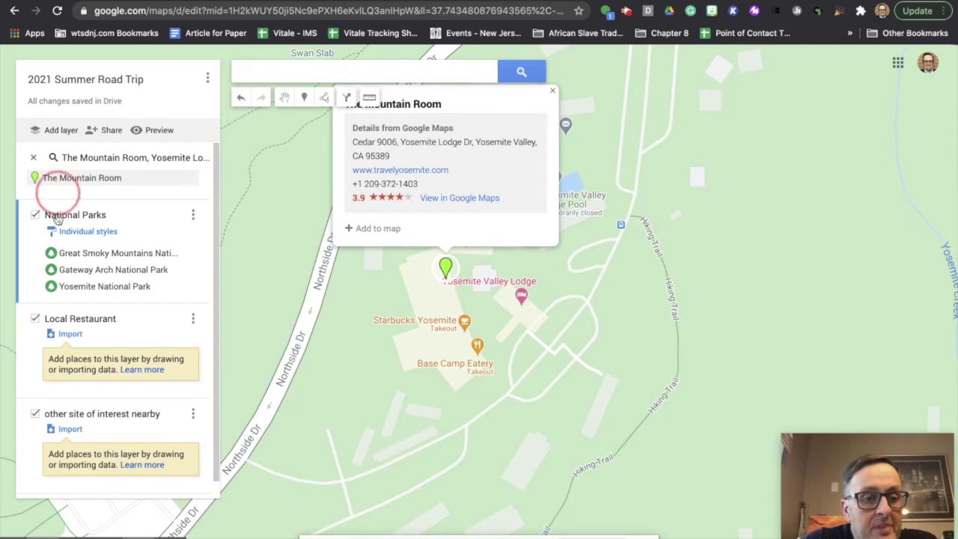
click(33, 157)
Make "Local Restaurant" the active layer and add The Mountain Room Lounge from the base map to it
click(42, 307)
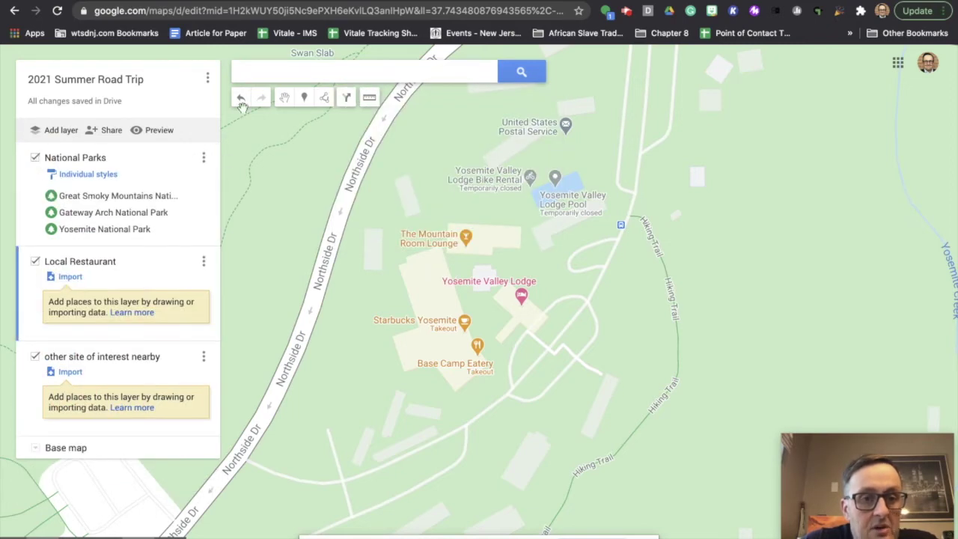
click(467, 239)
click(386, 222)
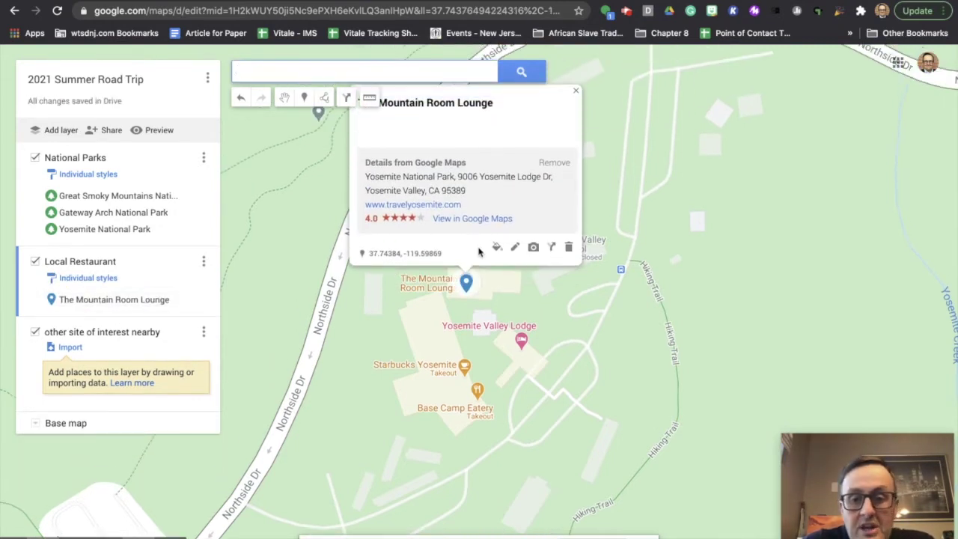
Check the Week 2 assignment's restaurant layer instructions and the Yosemite restaurant search results, then return to the map
key(ctrl+Tab)
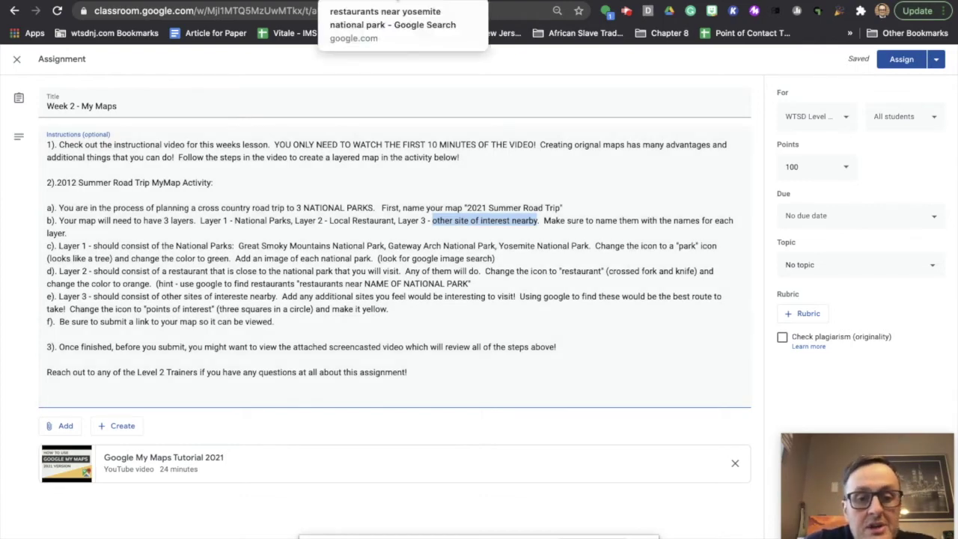
click(396, 1)
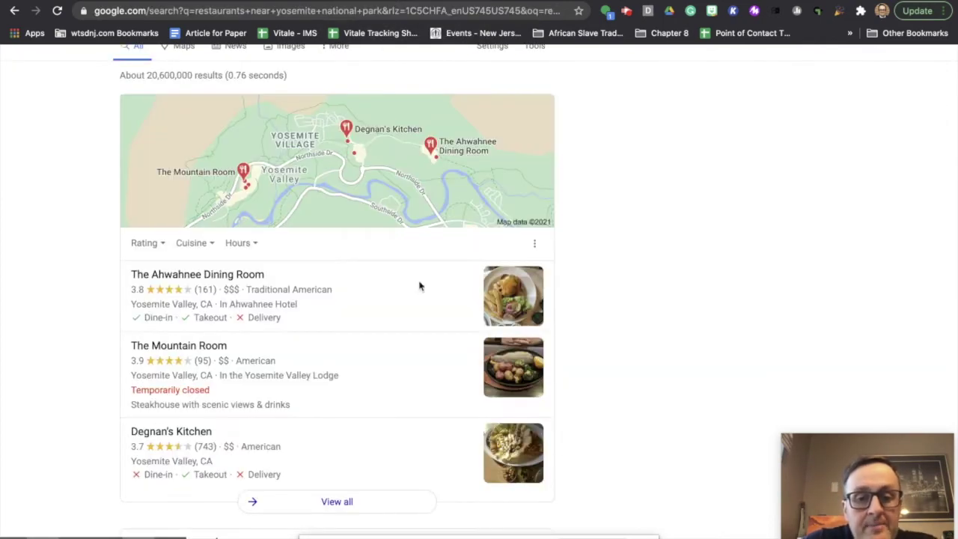
click(103, 2)
Style The Mountain Room Lounge marker with the crossed fork and knife restaurant icon in orange
click(497, 247)
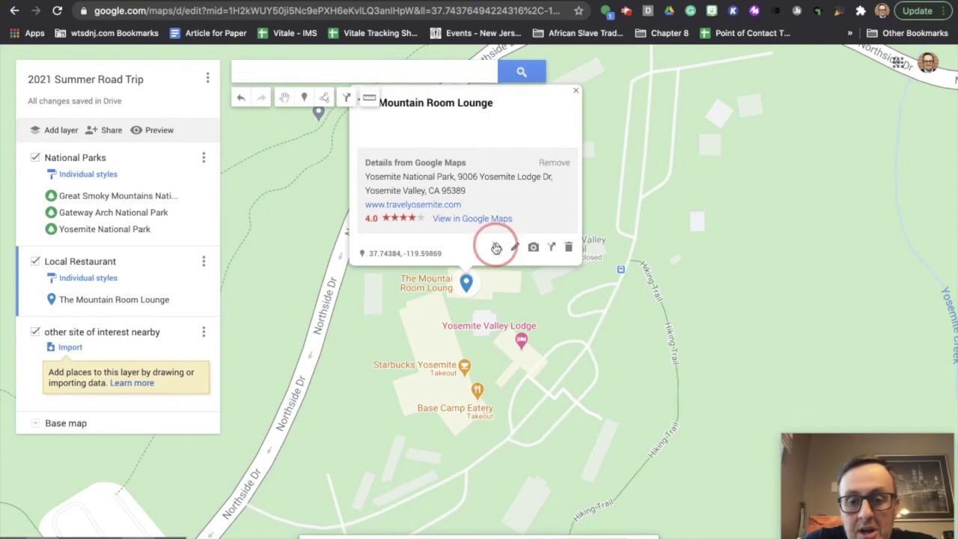
click(544, 369)
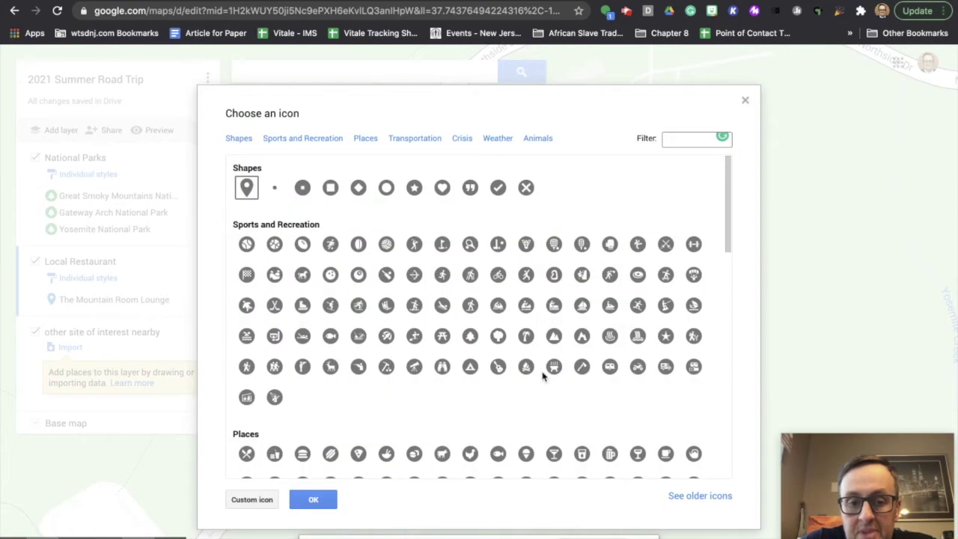
click(668, 140)
text(re)
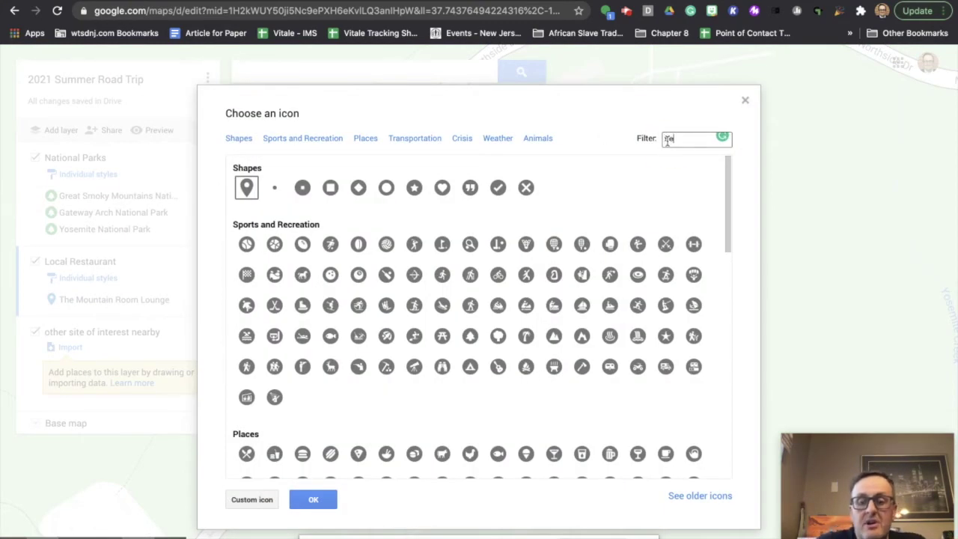
text(staurant)
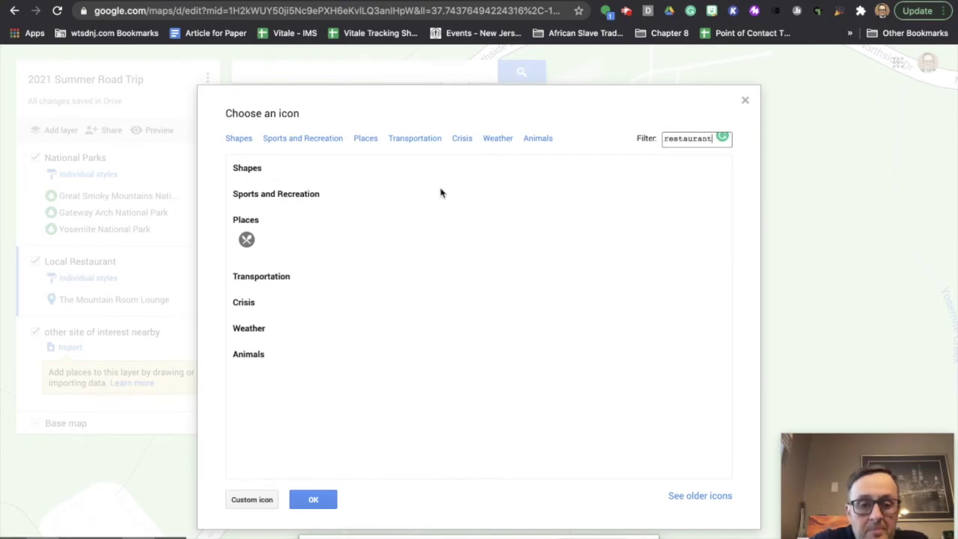
click(247, 239)
click(318, 502)
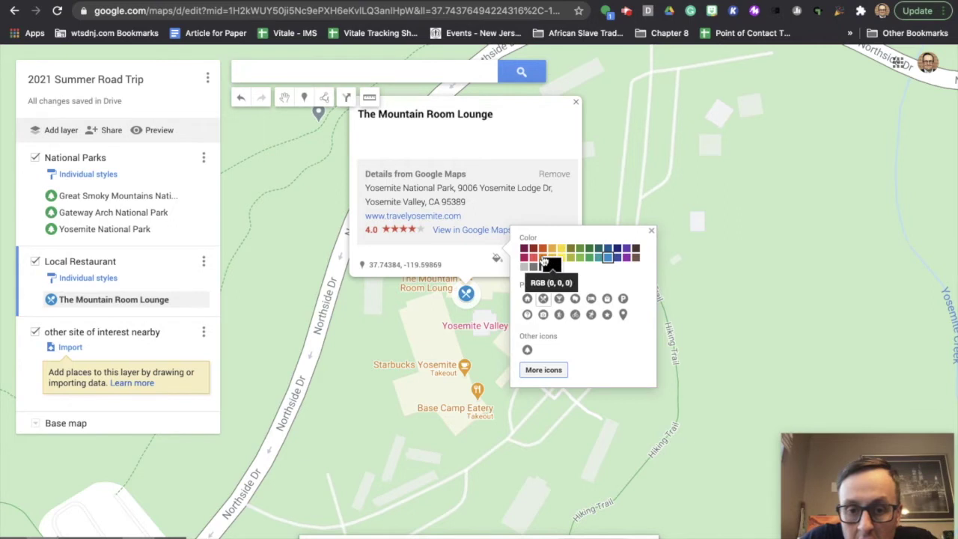
click(545, 257)
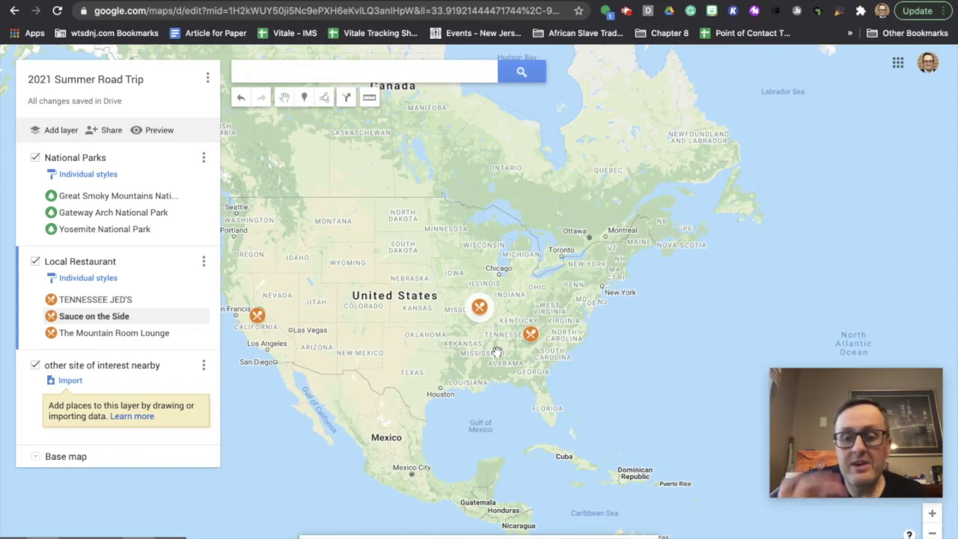
Hide and redisplay the "Local Restaurant" layer and then the "National Parks" layer to compare their markers on the map
click(34, 263)
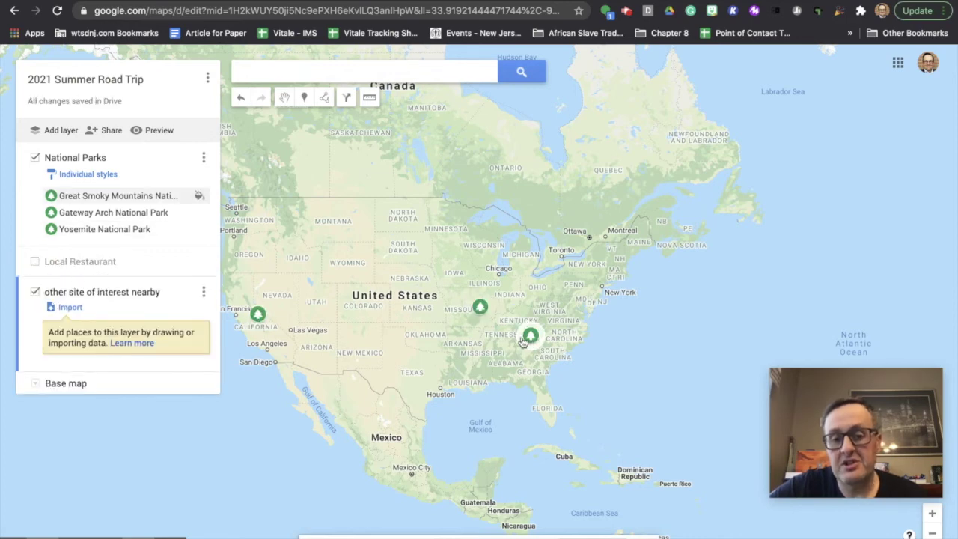
click(34, 261)
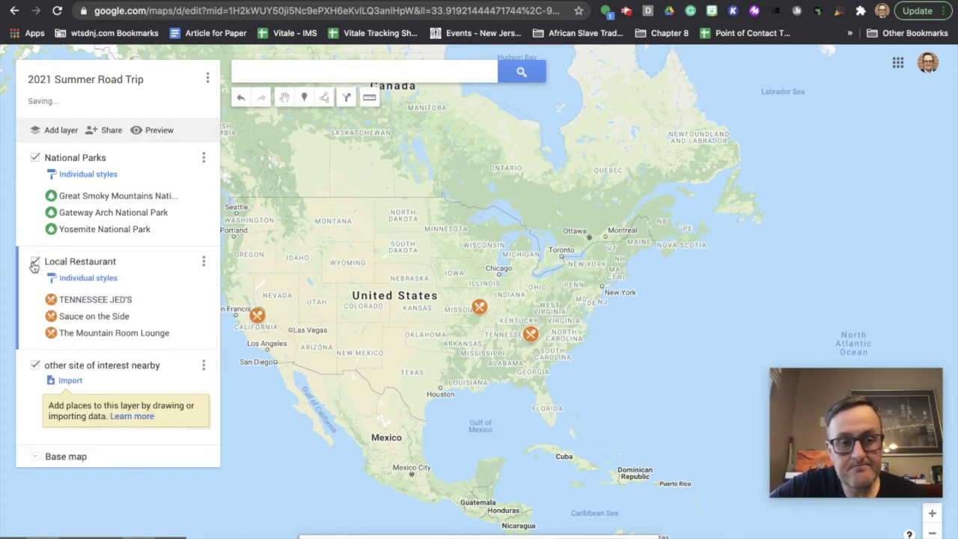
click(34, 158)
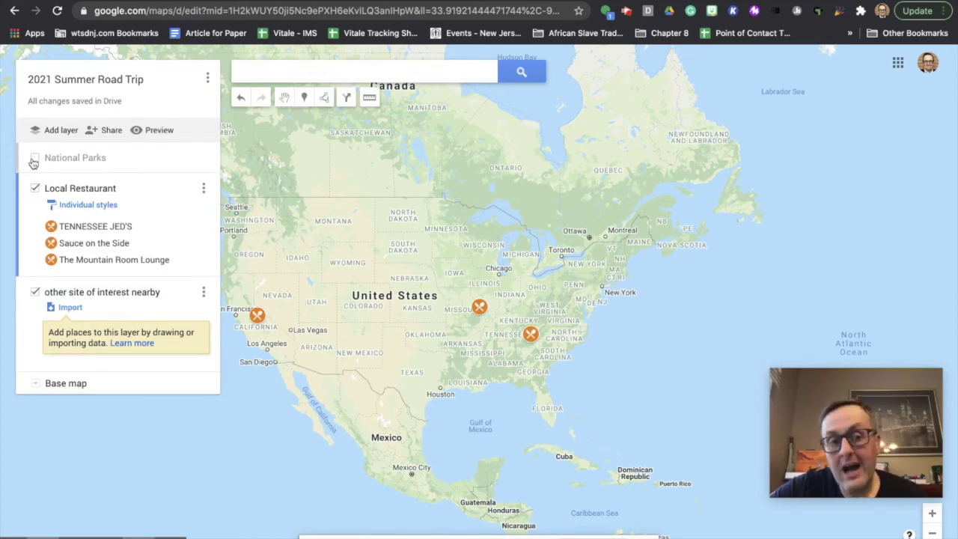
click(35, 158)
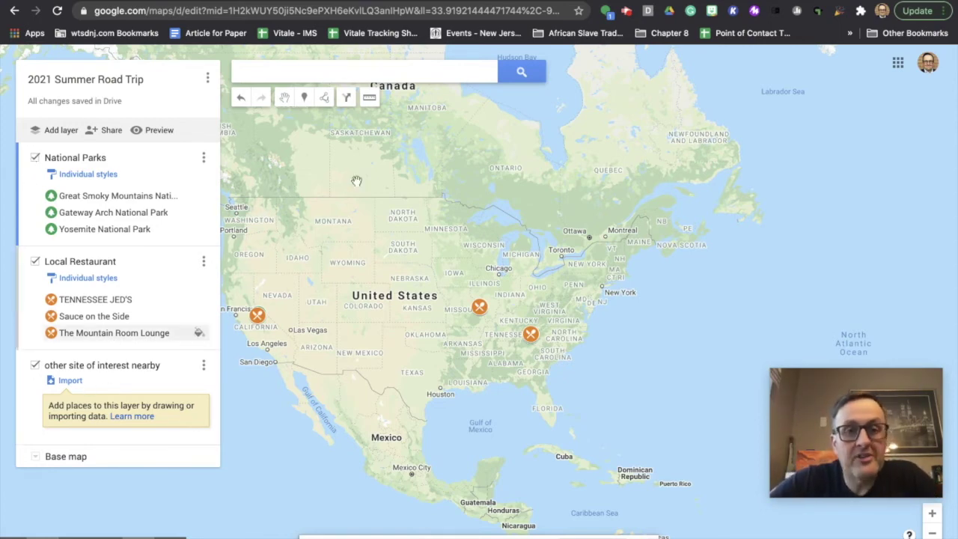
Search Google for "points of interest near Gatlinburg tn" and browse the top sights in Gatlinburg
key(ctrl+Tab)
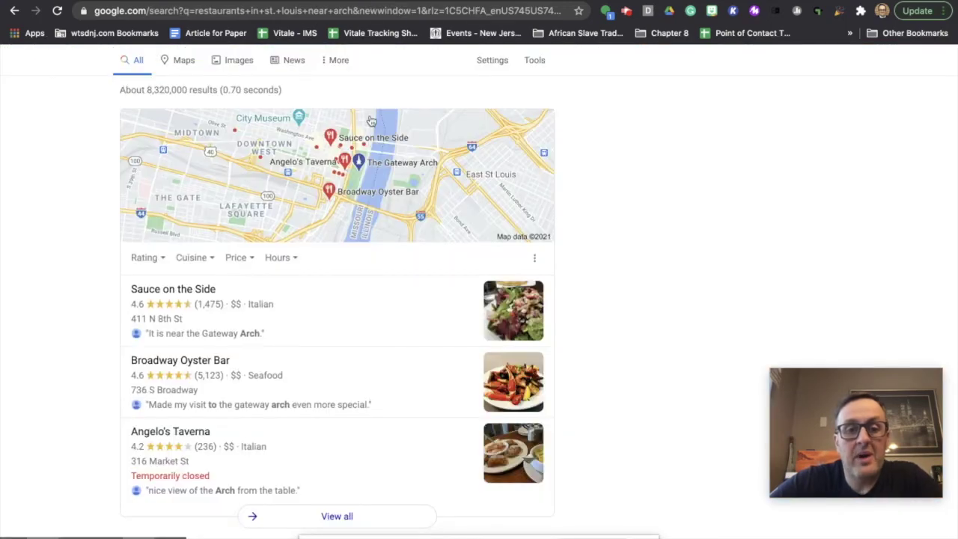
scroll(368, 120, up, 2)
drag(309, 80, 103, 73)
key(BackSpace)
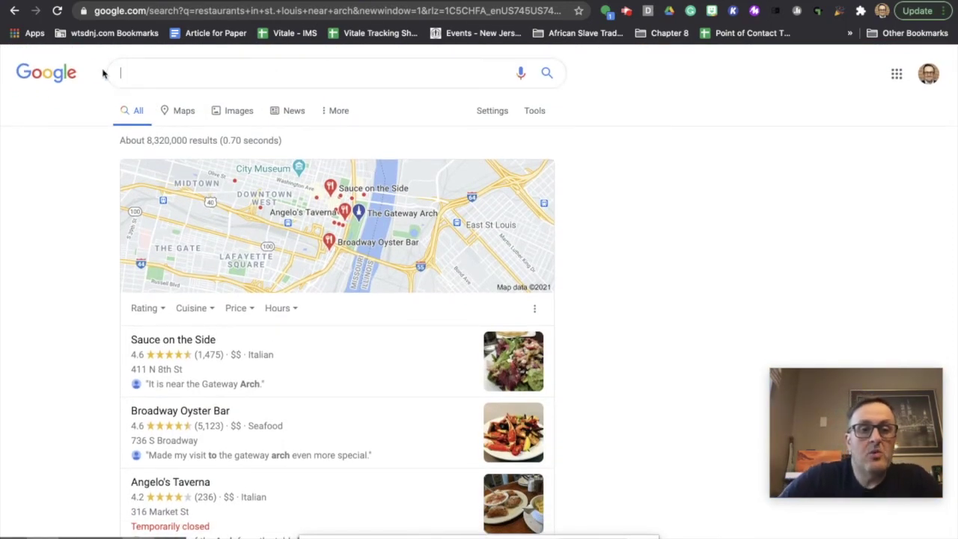
text(poin)
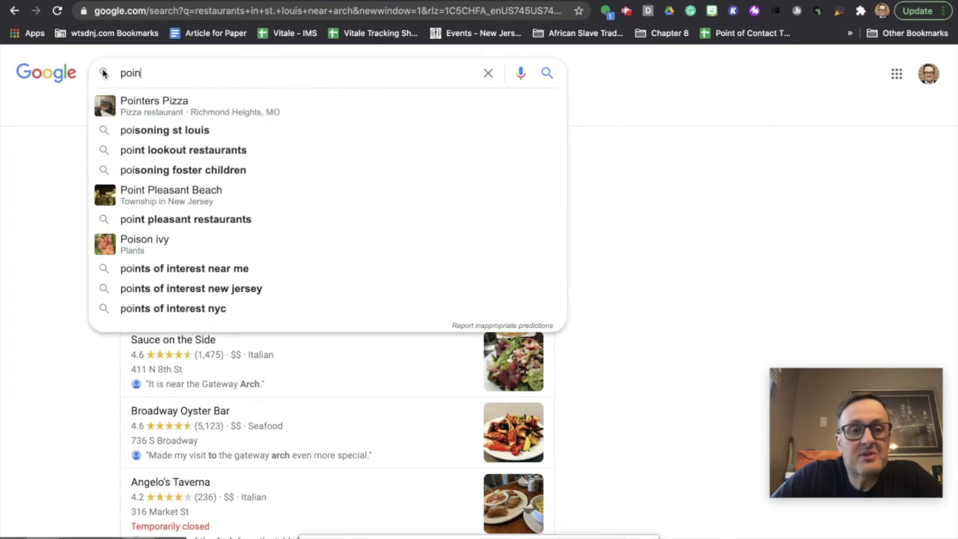
text(ts of int)
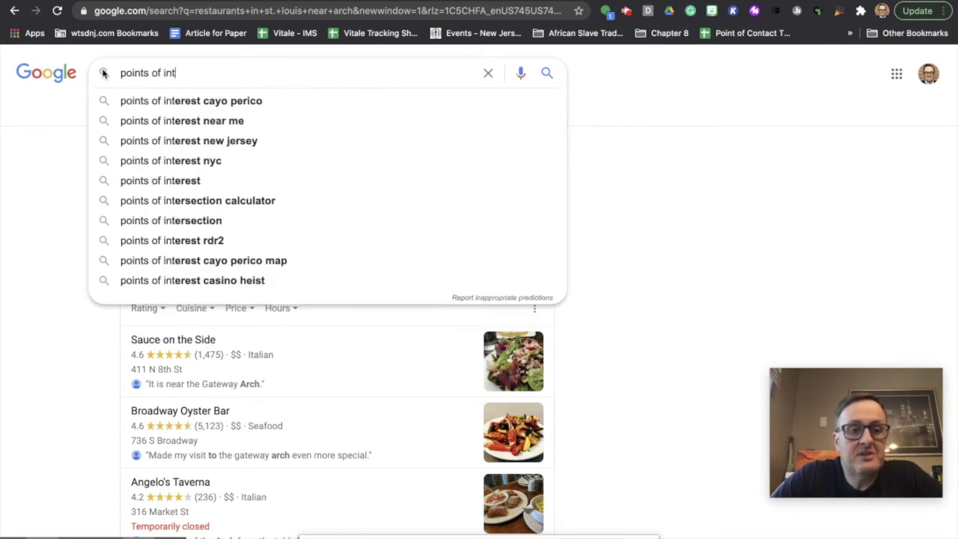
text(erest near)
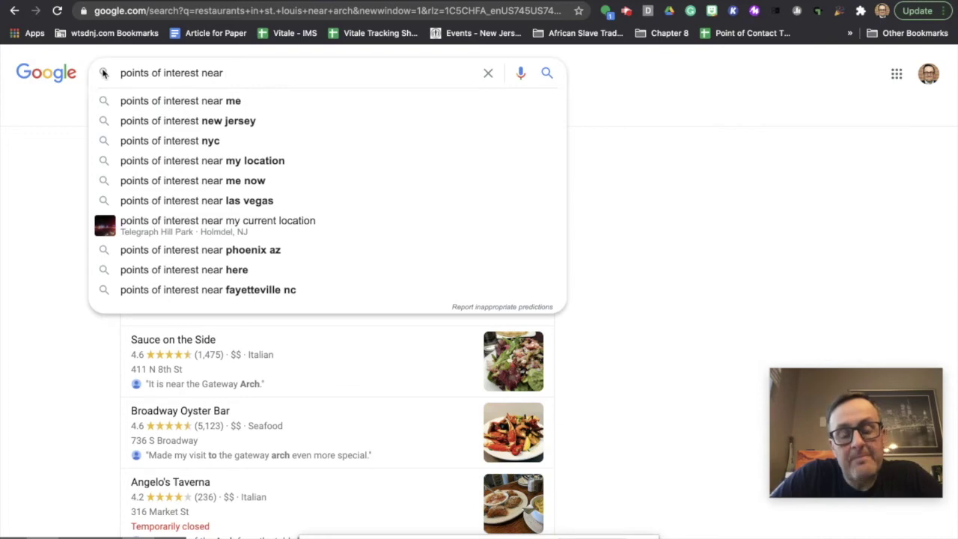
text( Gatlin)
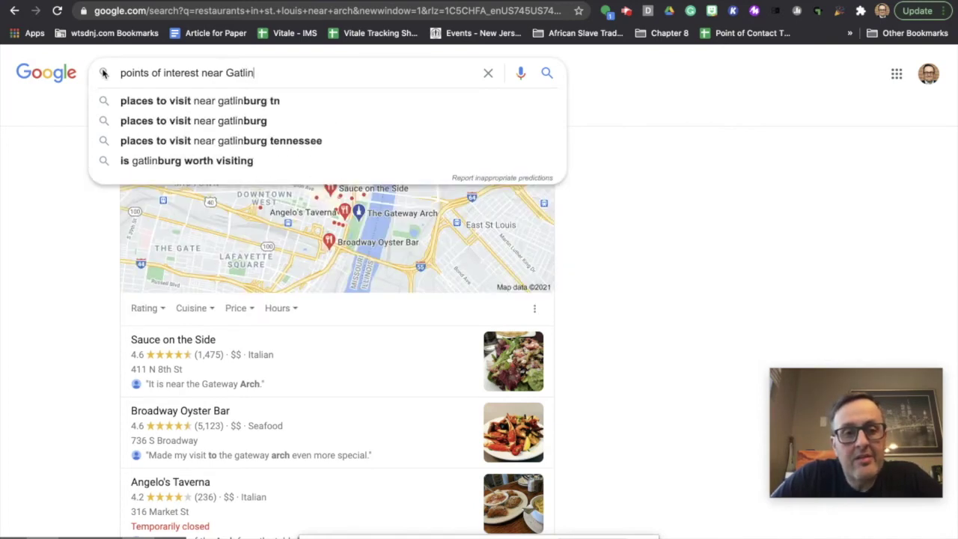
text(burg tn)
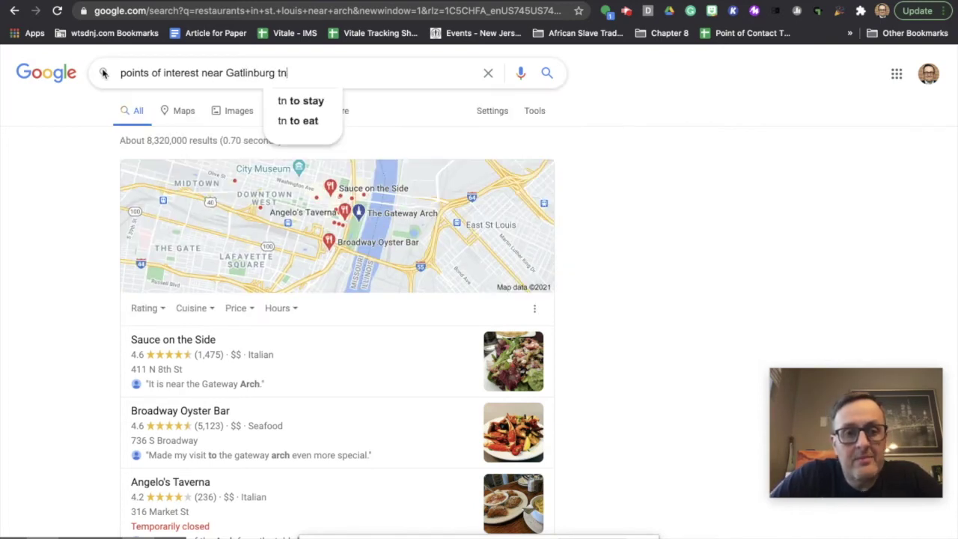
key(Return)
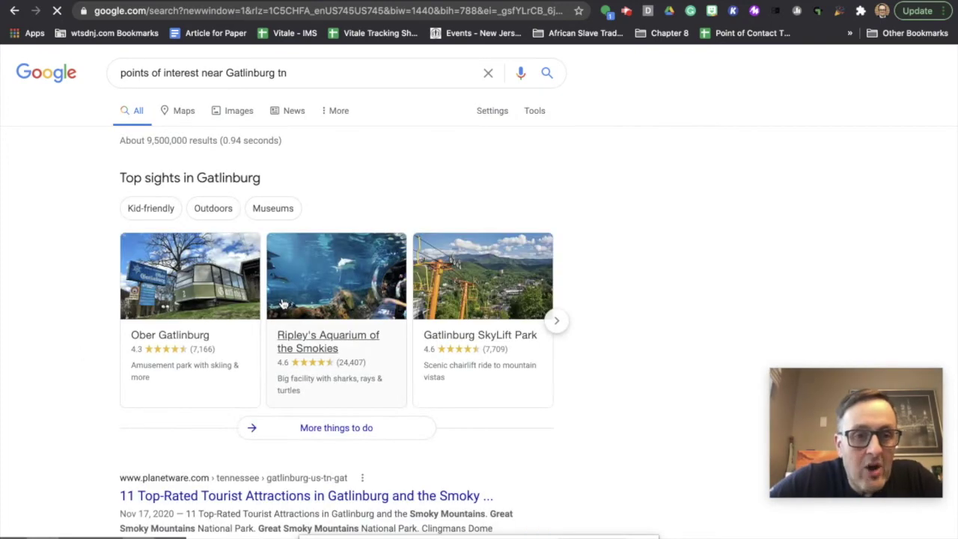
scroll(338, 327, down, 2)
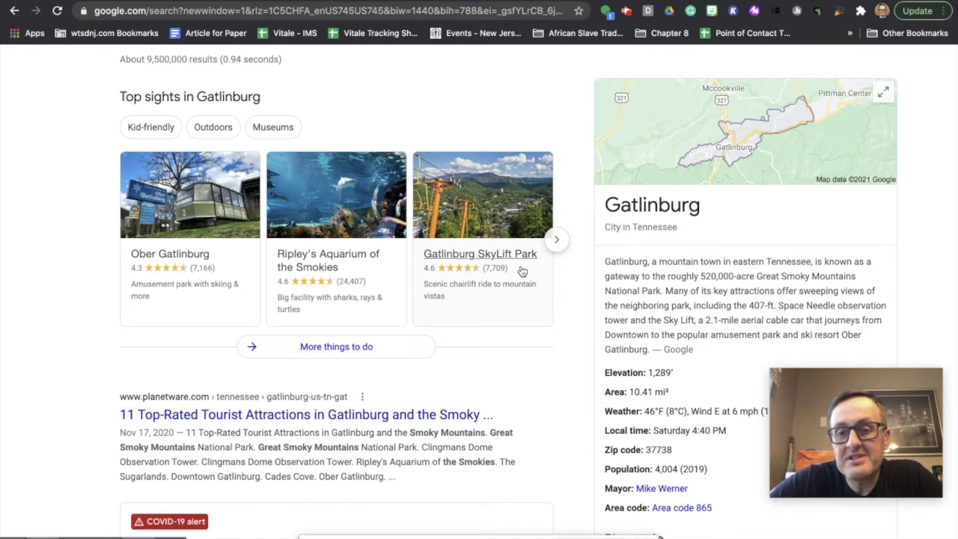
click(559, 239)
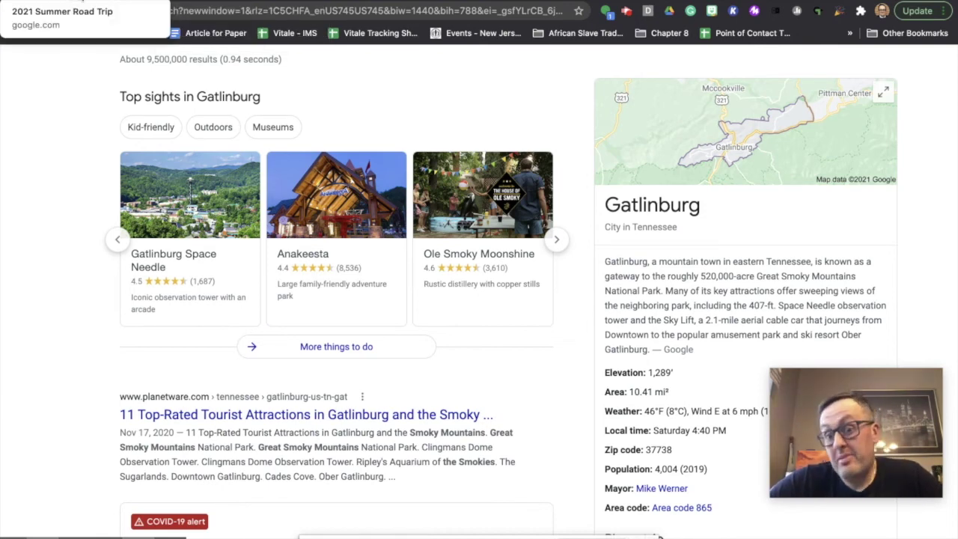
Return to the map and find Anakeesta on Parkway in Gatlinburg, TN, rather than Anakeesta Ridge
click(75, 2)
click(295, 71)
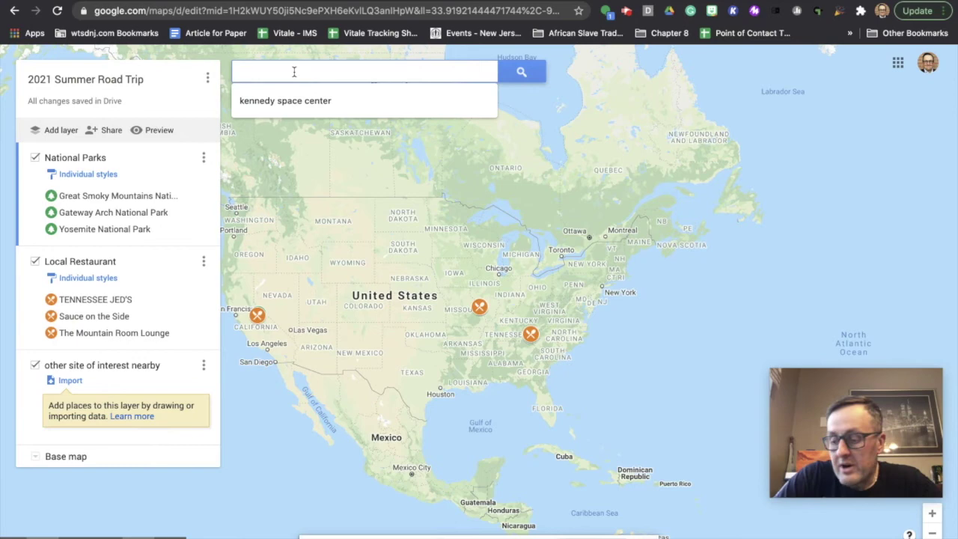
text(Anakeesta)
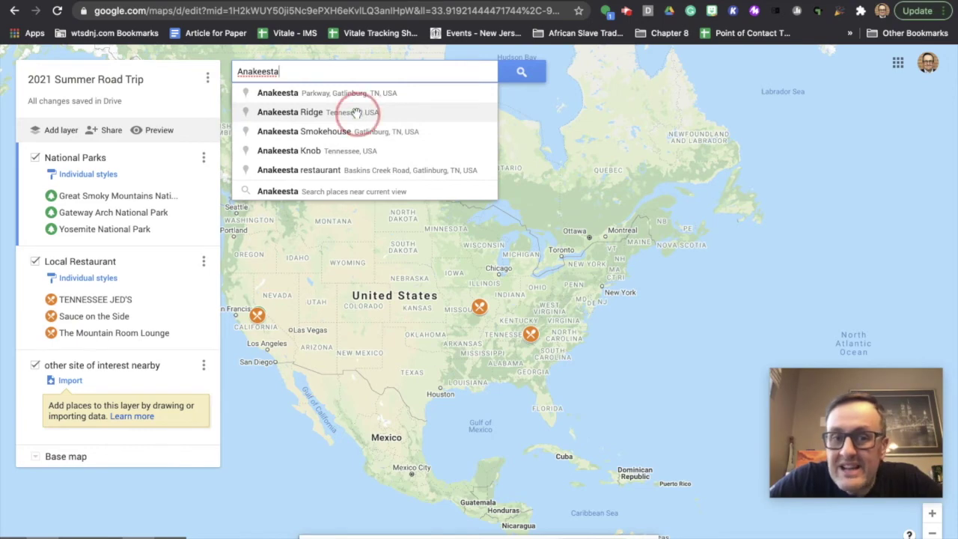
click(358, 117)
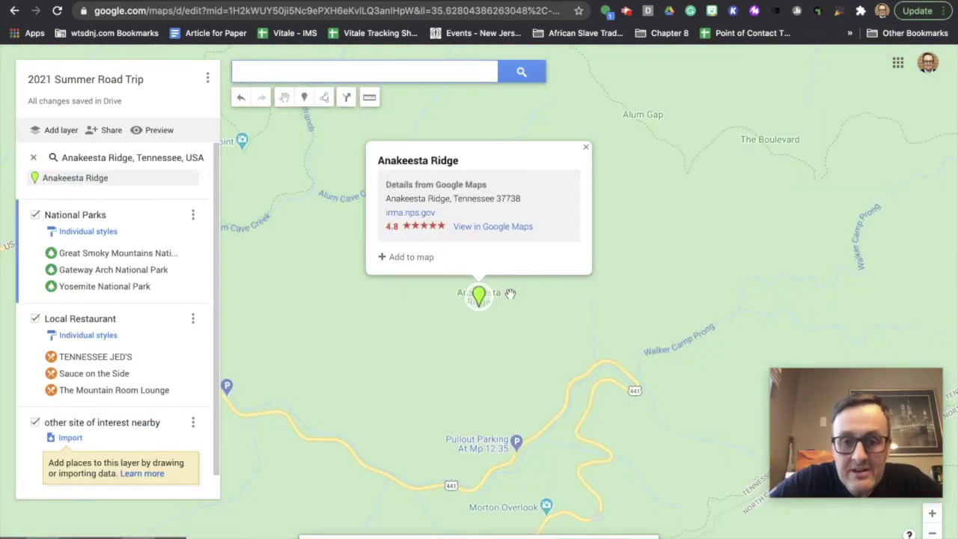
click(377, 69)
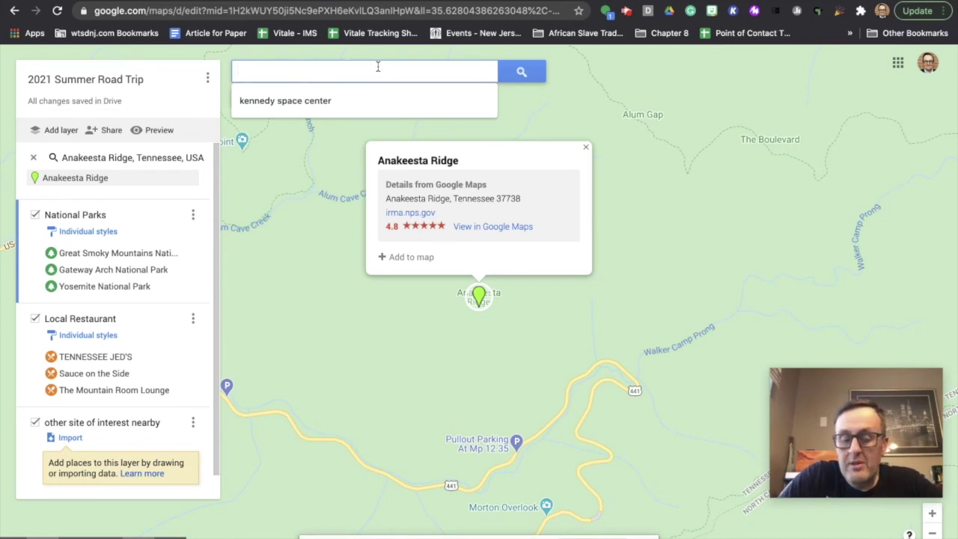
text(Akakeesta park)
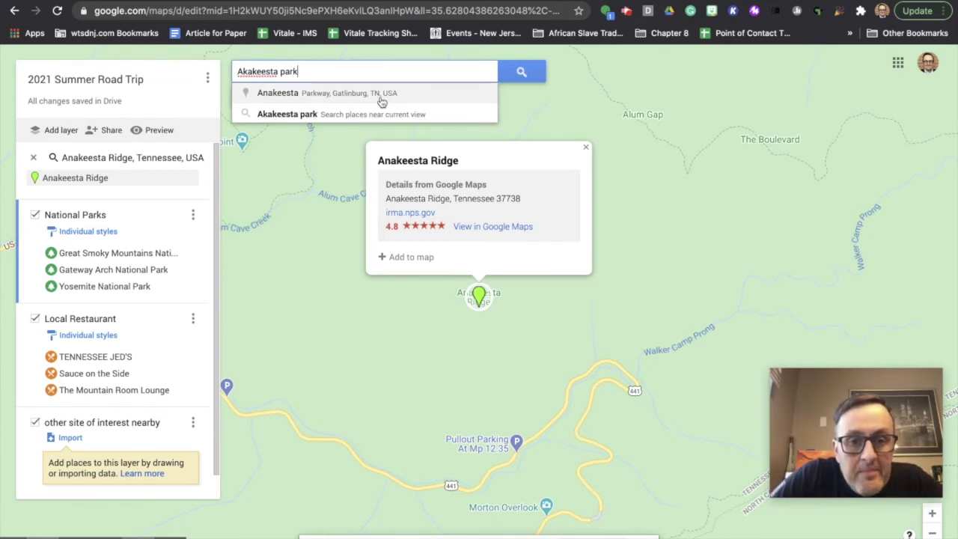
click(382, 102)
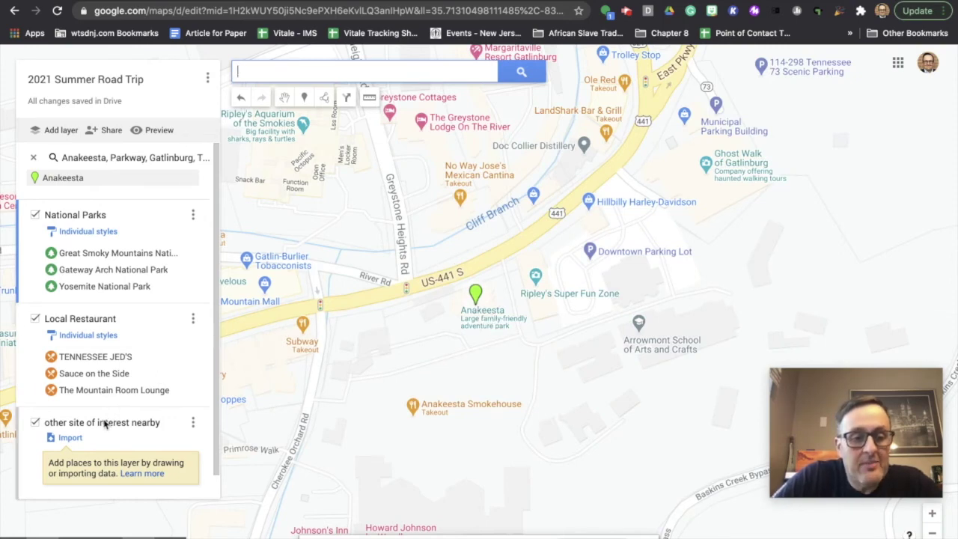
Make "other site of interest nearby" the active layer and add the Anakeesta place to it
click(22, 423)
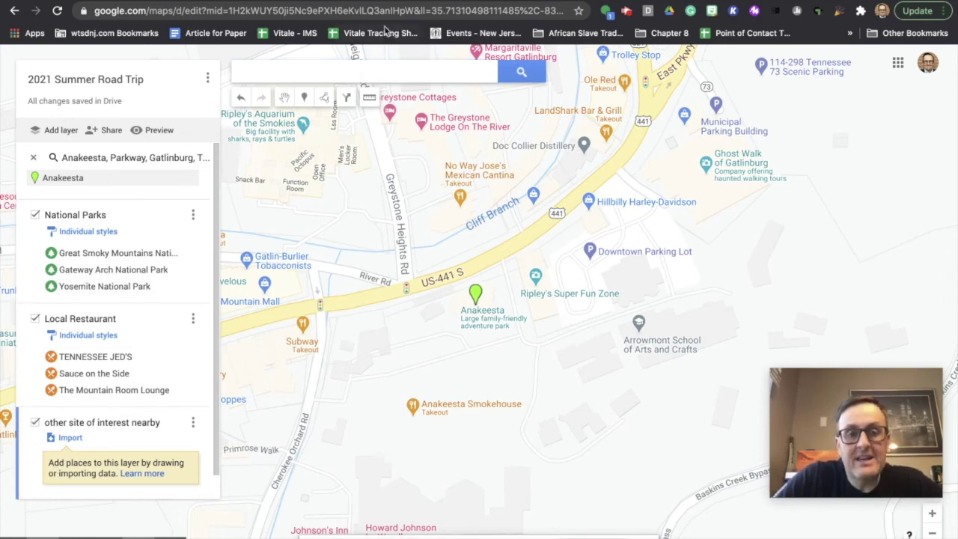
click(476, 296)
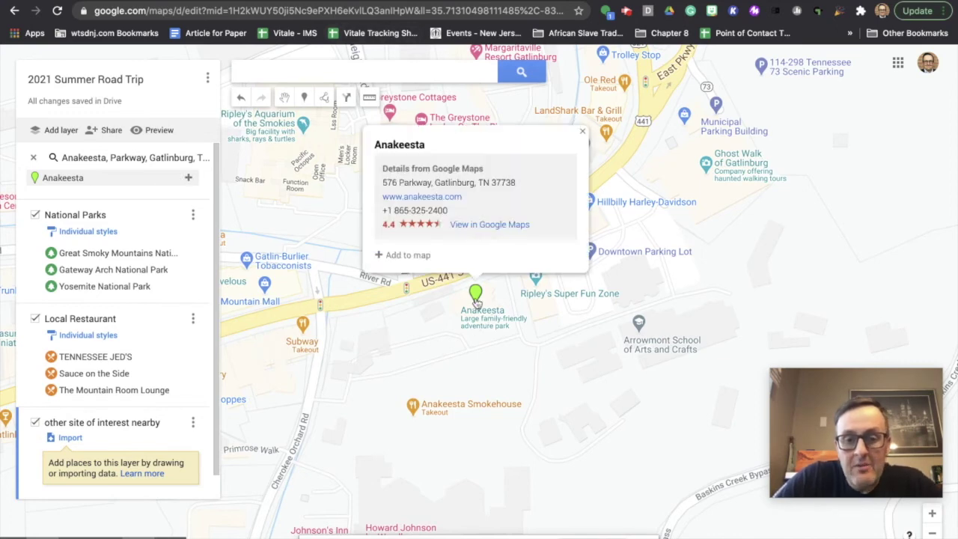
click(386, 259)
Change the Anakeesta marker's icon to the Places icon found by filtering the full icon set for "point of interest"
click(501, 258)
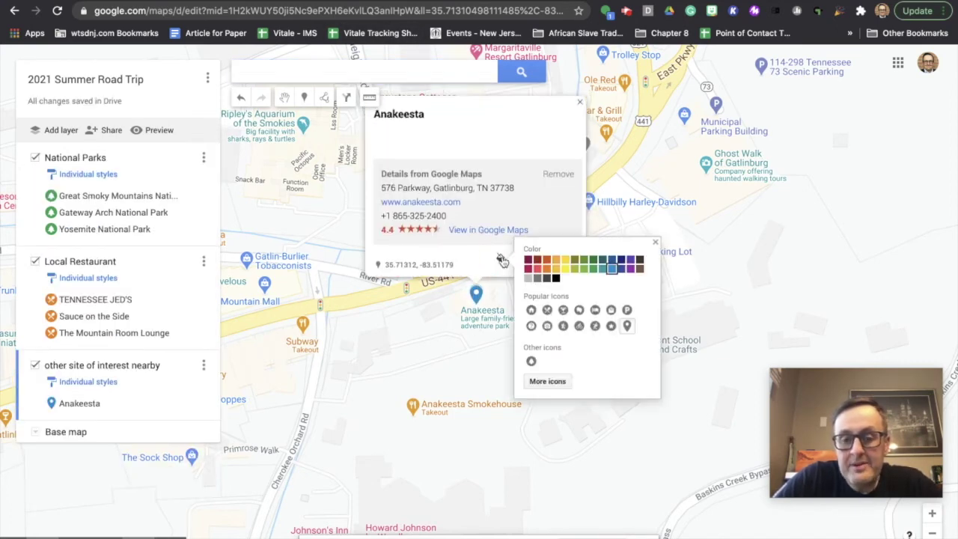
click(548, 381)
click(676, 136)
text(points of)
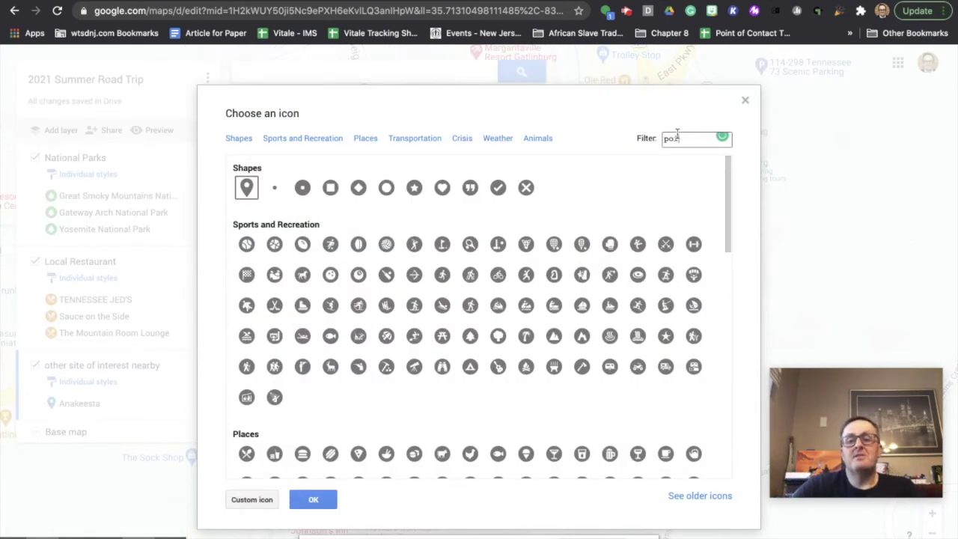
key(BackSpace)
key(BackSpace)
key(BackSpace)
key(BackSpace)
key(BackSpace)
key(BackSpace)
text(t of interest)
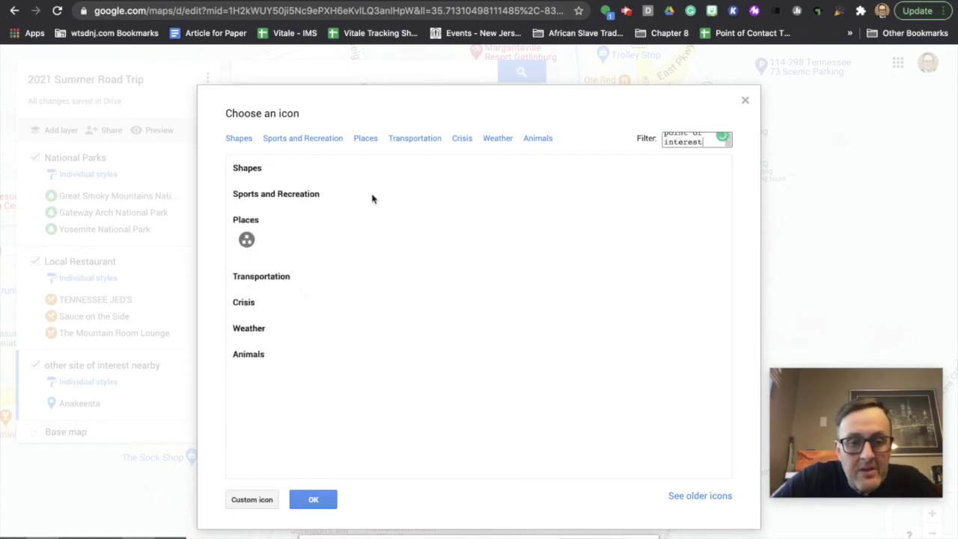
click(246, 240)
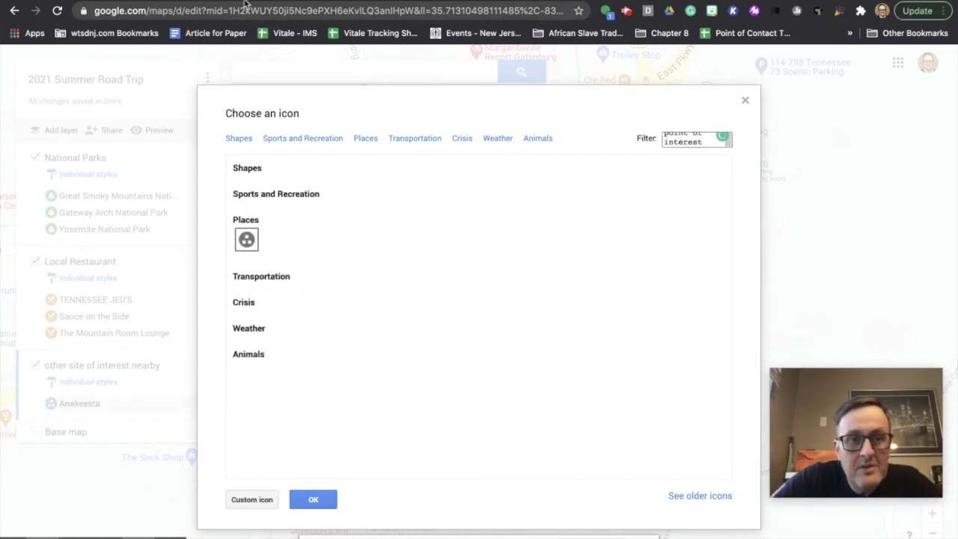
Check the icon against the Week 2 assignment's Layer 3 instructions, then confirm it and color the Anakeesta marker yellow
click(246, 3)
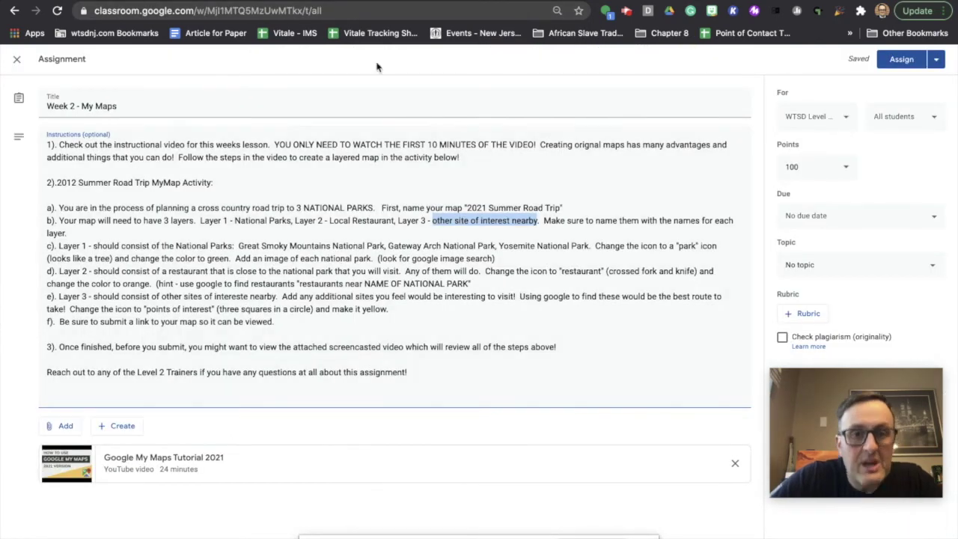
key(ctrl+Tab)
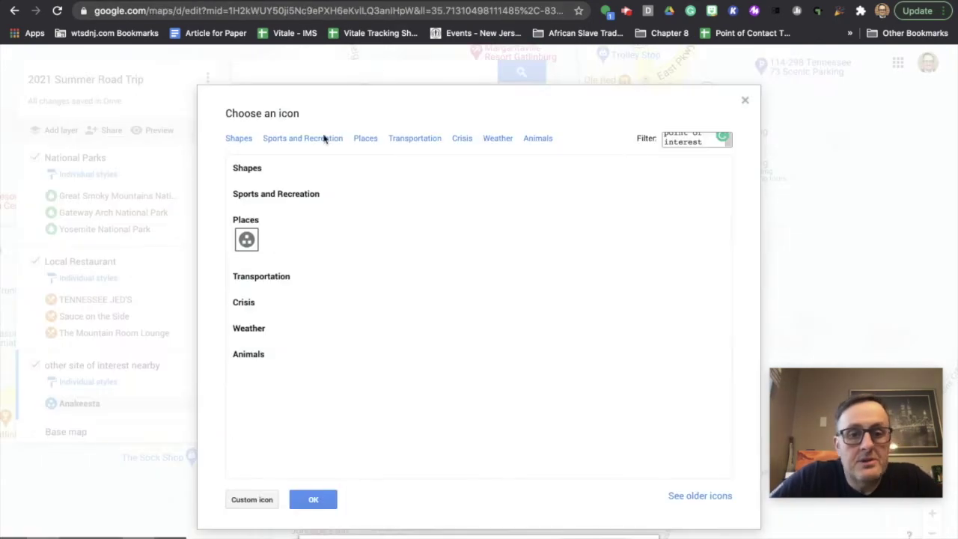
click(313, 500)
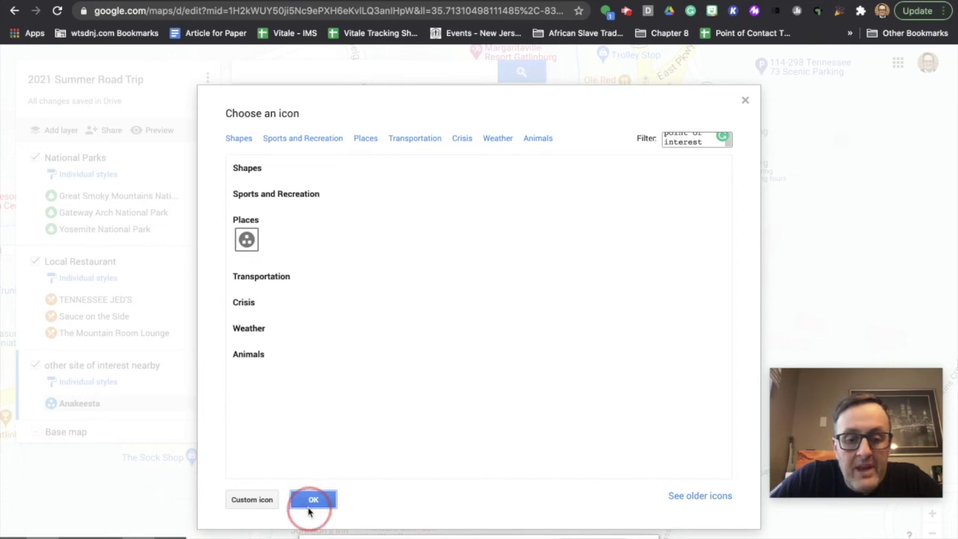
click(568, 275)
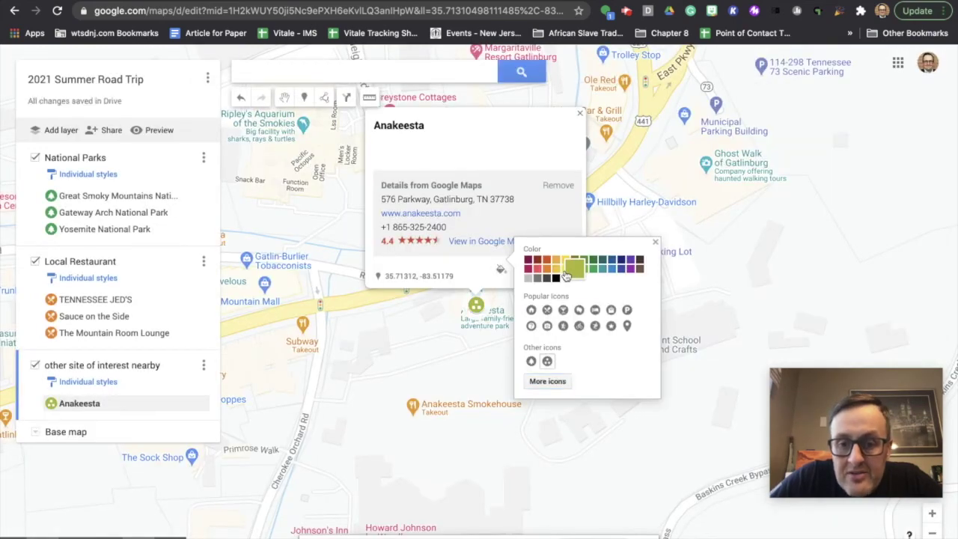
click(566, 268)
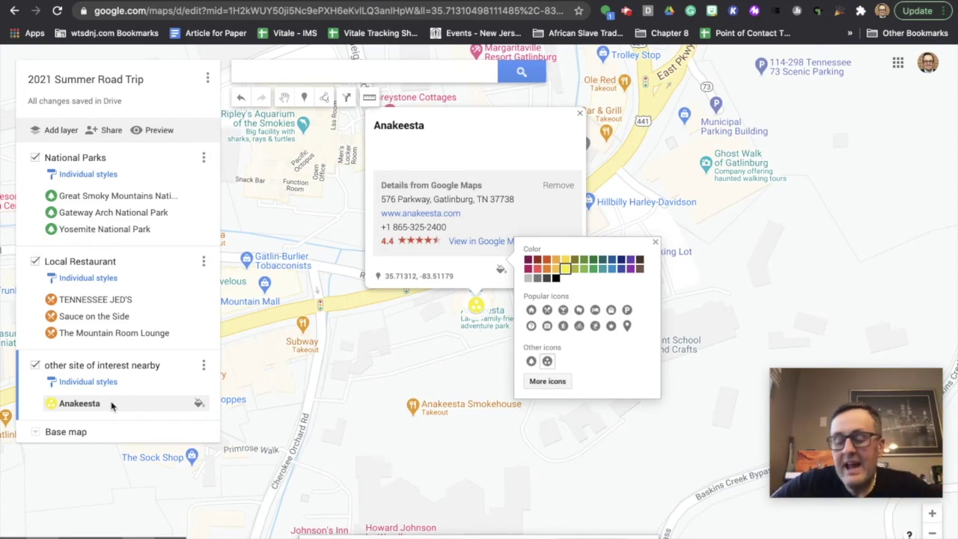
Find the City Museum on North 16th Street in St. Louis and add it to the "other site of interest nearby" layer
click(300, 72)
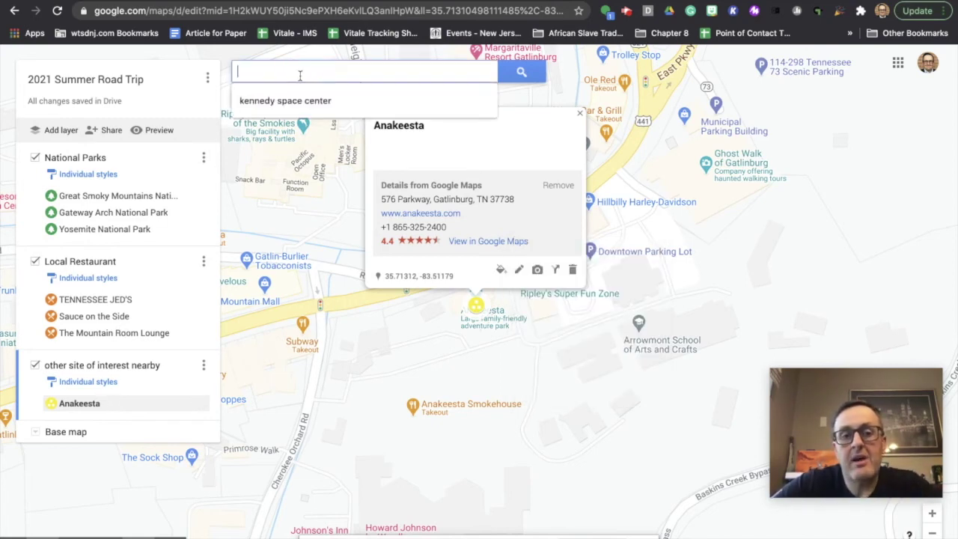
text(City Museum)
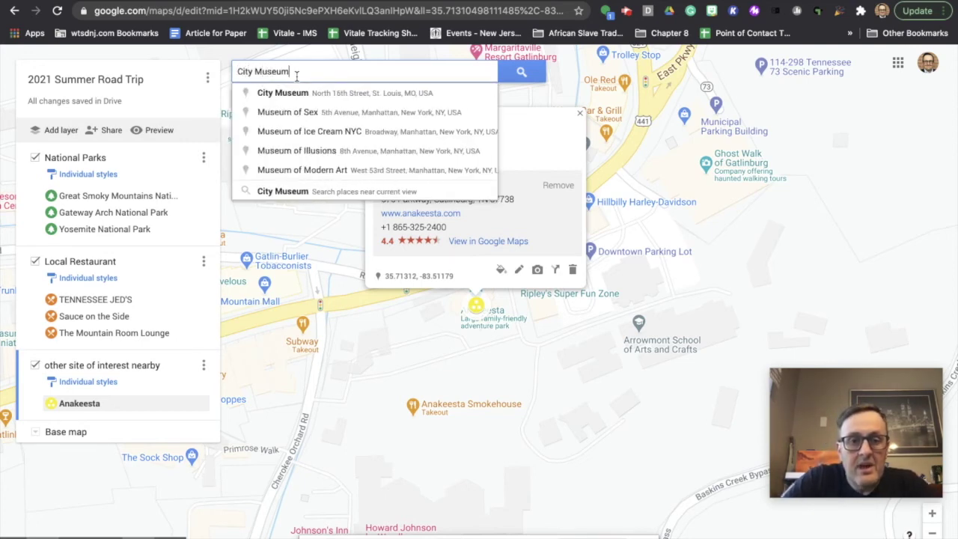
click(340, 102)
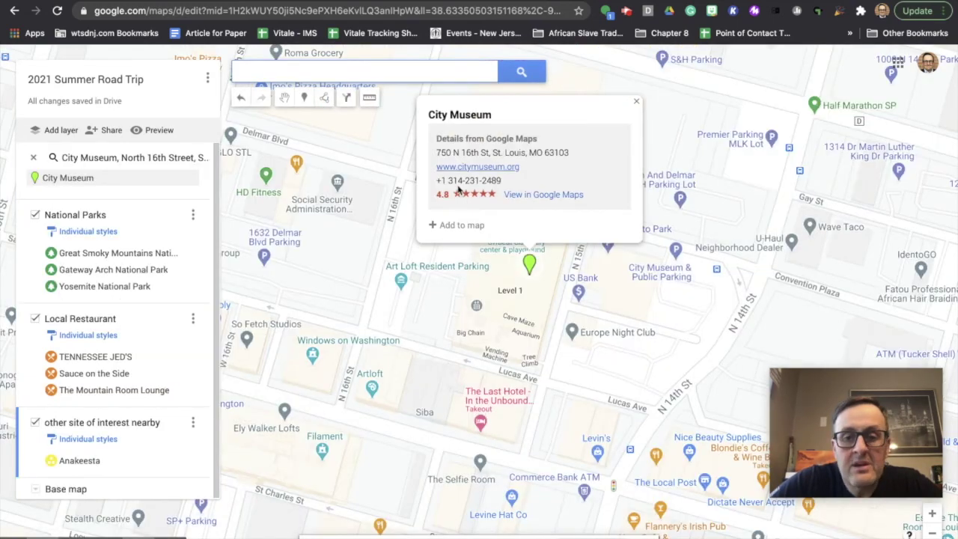
click(440, 224)
Style the City Museum marker with the points of interest icon in yellow and close its details
click(555, 251)
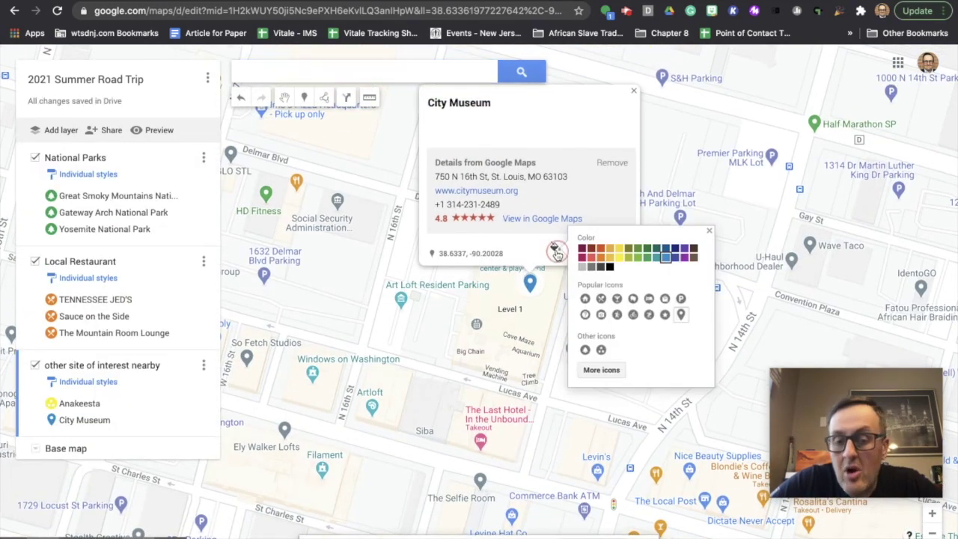
click(601, 352)
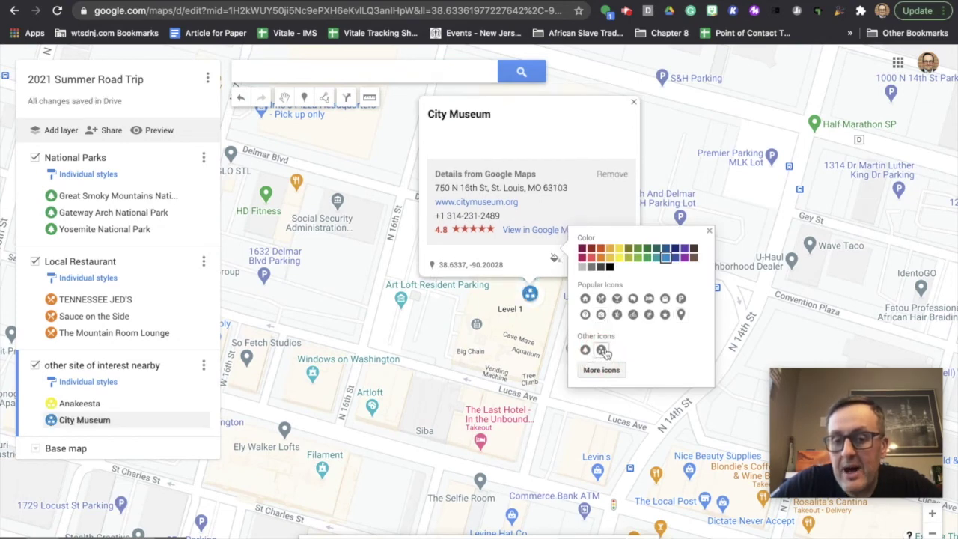
click(619, 258)
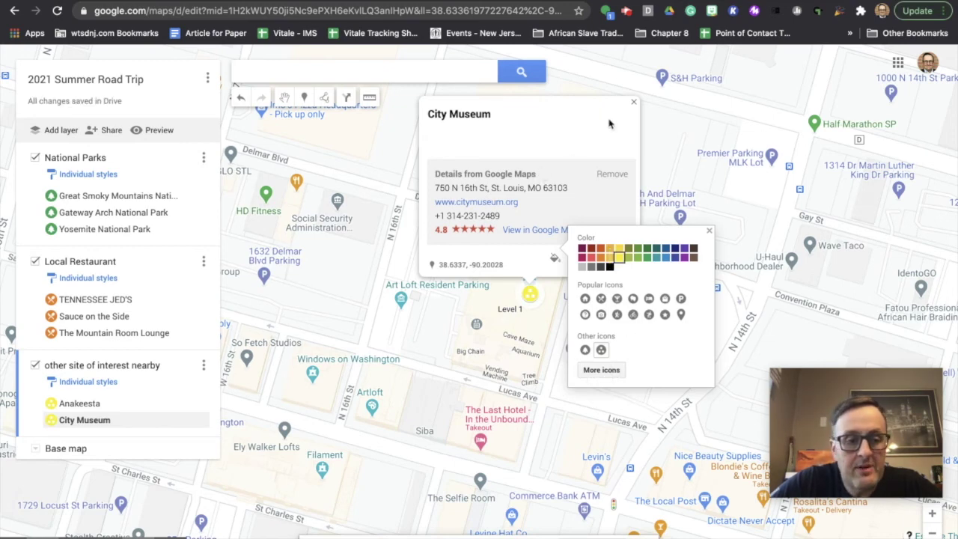
click(634, 102)
Find Glacier Point on Glacier Point Road in Yosemite Valley and add it to the "other site of interest nearby" layer
click(362, 72)
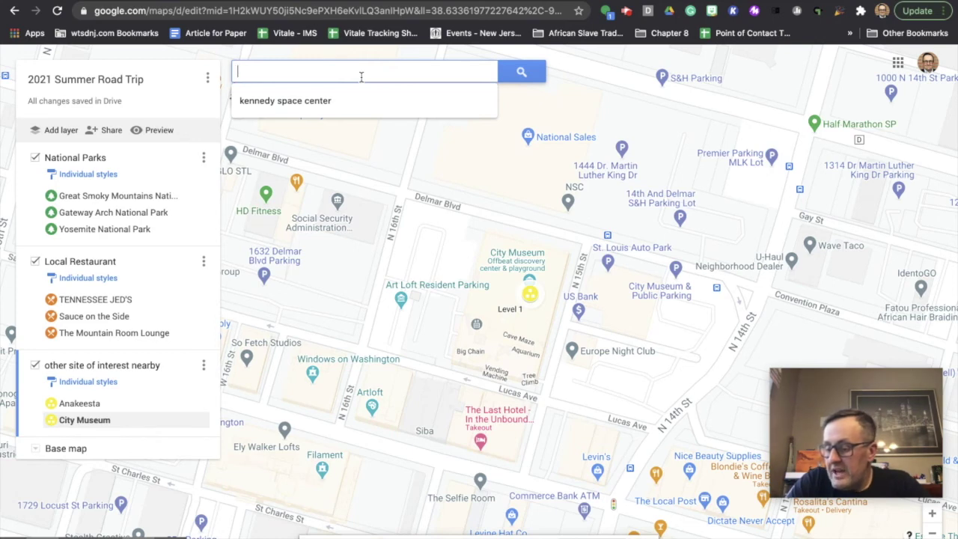
text(Gglacie)
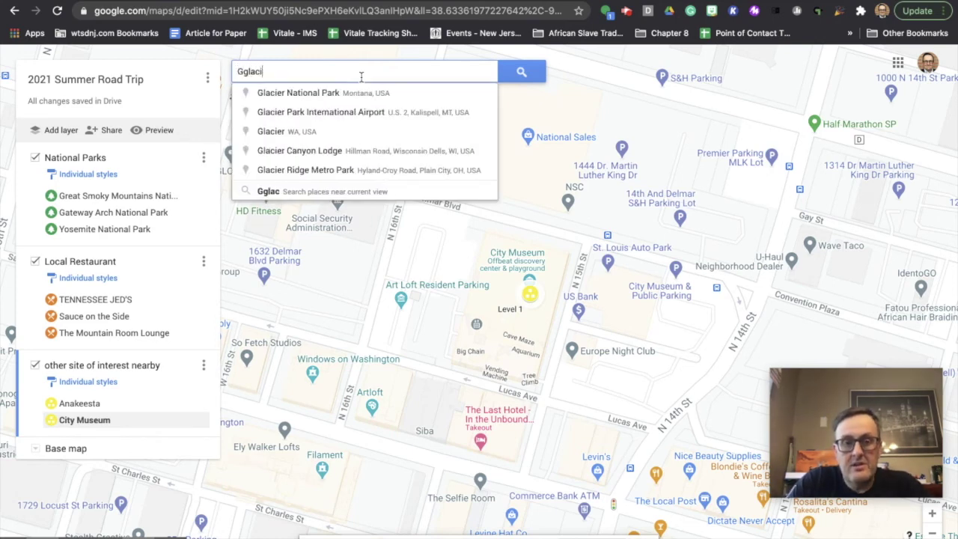
key(BackSpace)
key(BackSpace)
key(BackSpace)
key(BackSpace)
key(BackSpace)
key(BackSpace)
key(BackSpace)
text(Glacier Point)
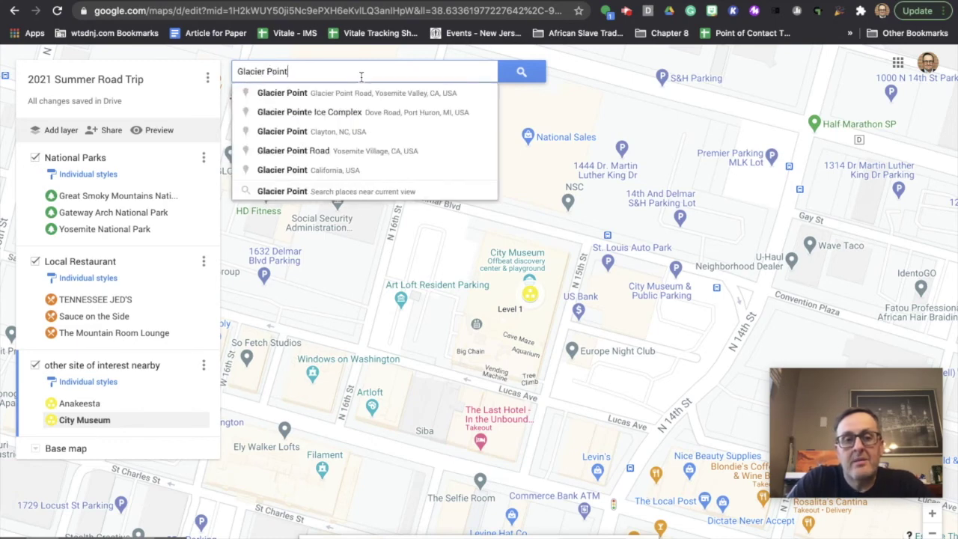
click(379, 94)
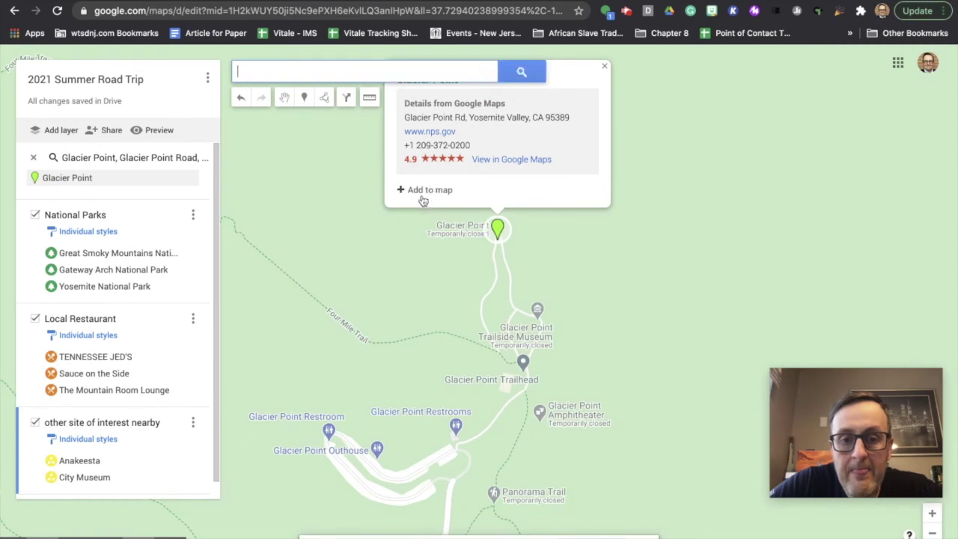
click(414, 198)
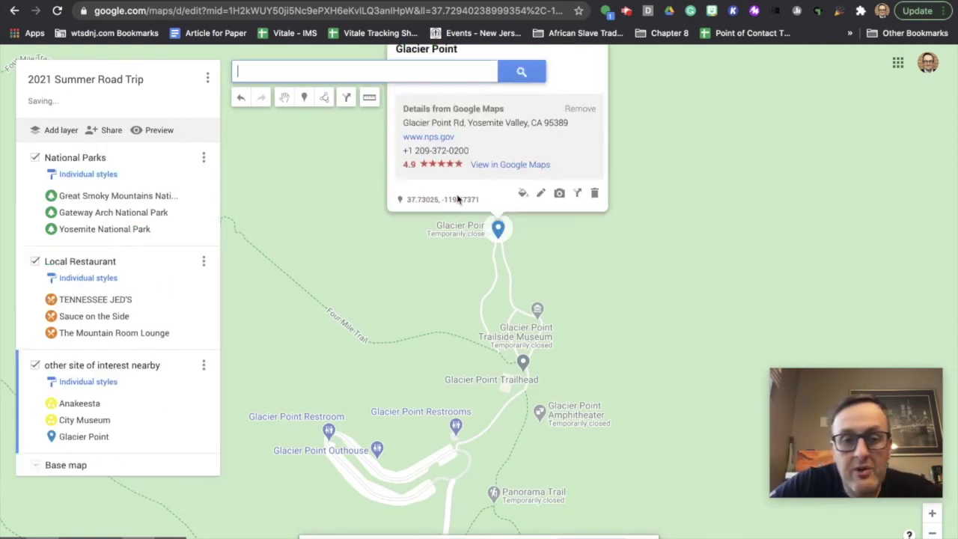
Style the Glacier Point marker with the points of interest icon in yellow and close its details
click(523, 246)
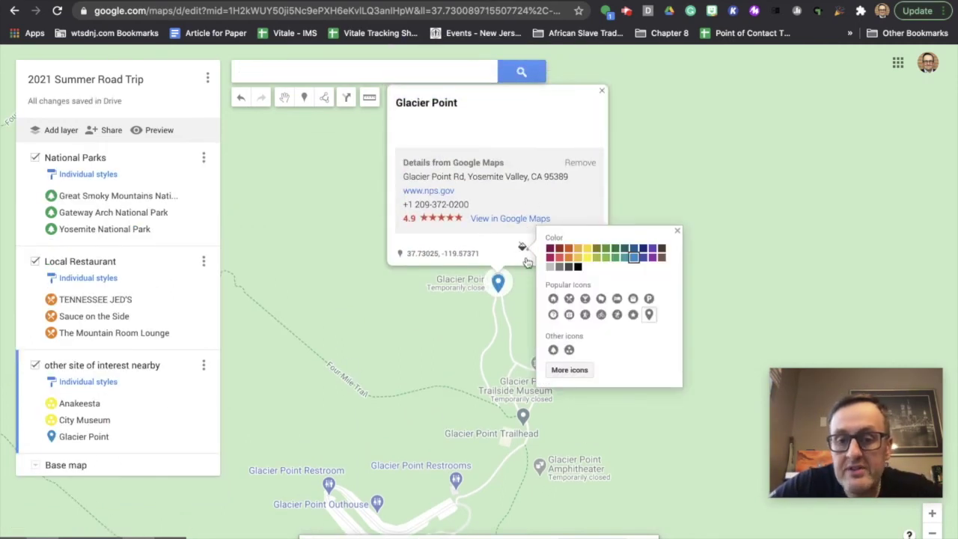
click(570, 349)
click(587, 257)
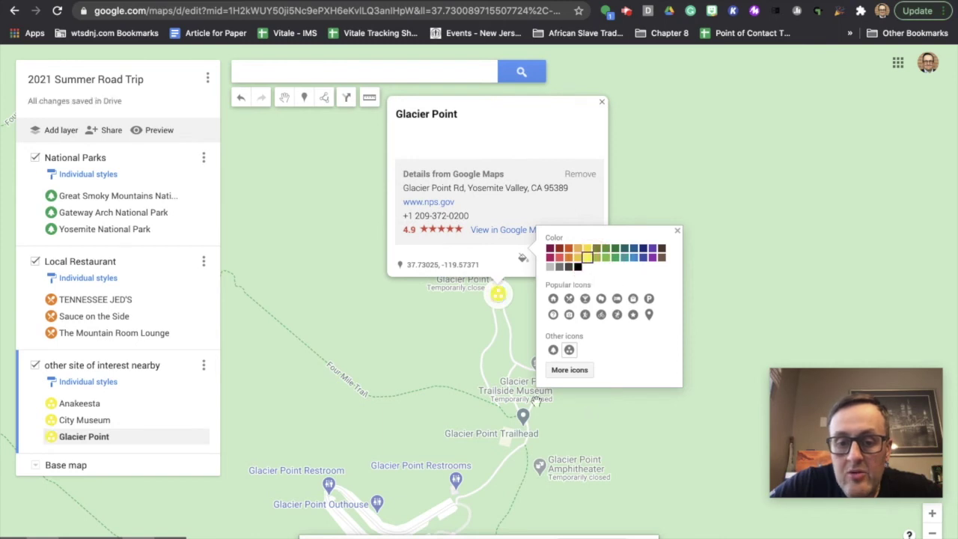
click(354, 320)
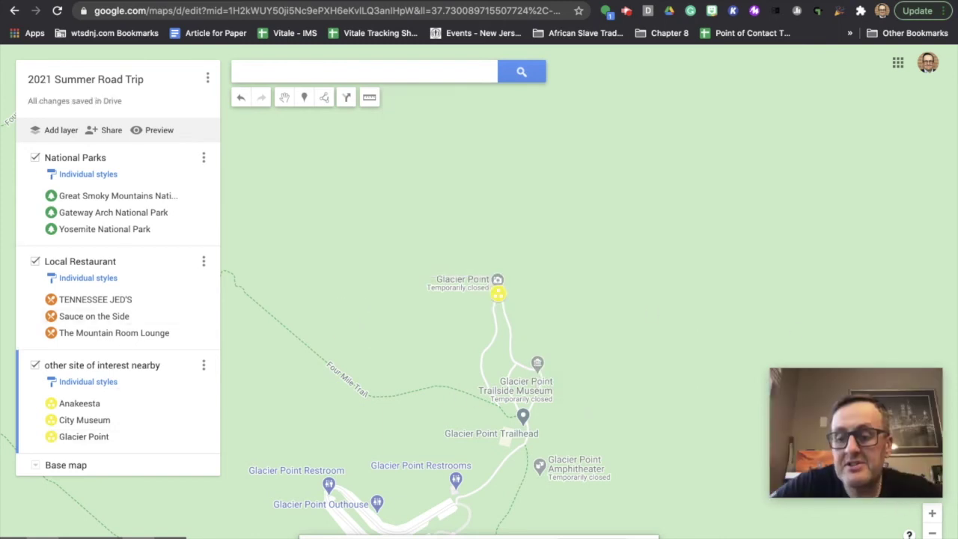
Examine where all the marked stops lie across the United States, from Yosemite to St. Louis and the Great Smoky Mountains
click(932, 533)
click(932, 533)
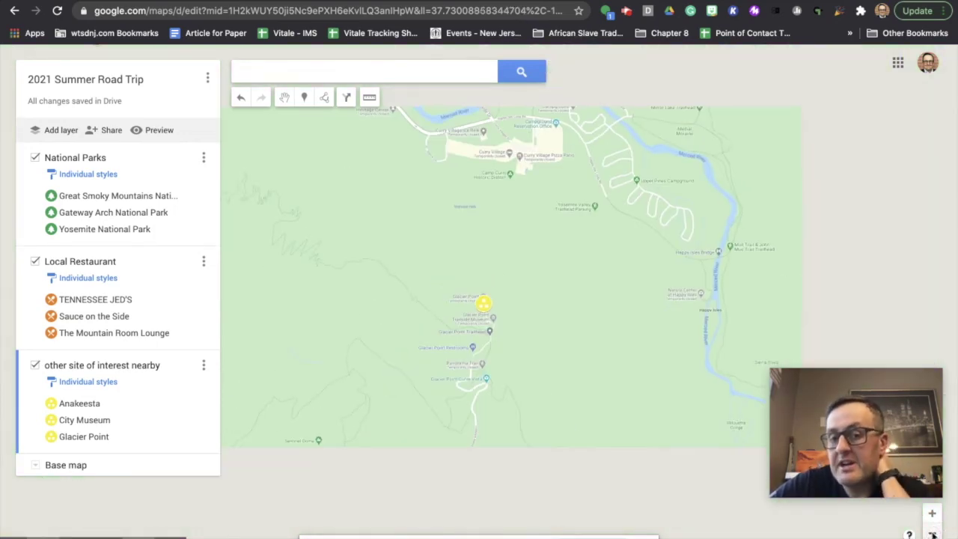
click(932, 534)
click(932, 533)
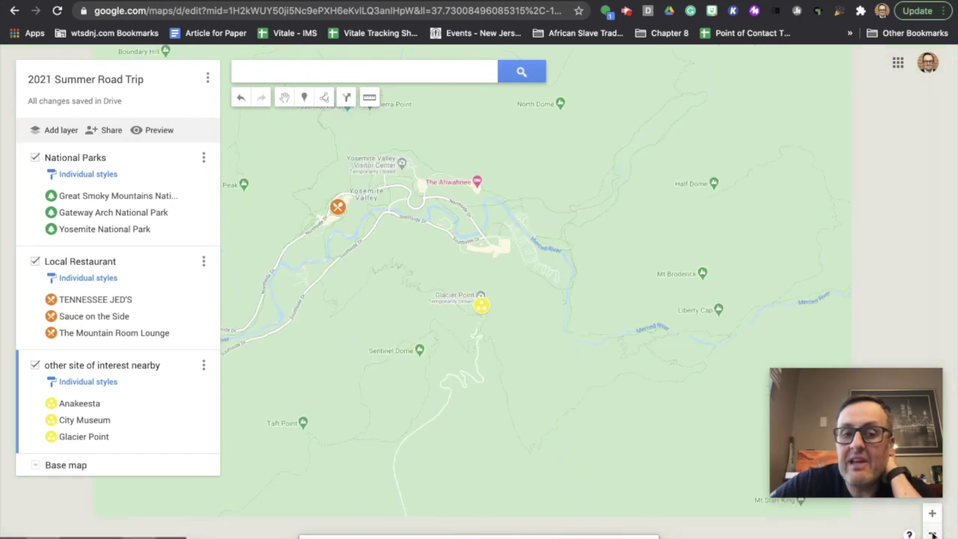
click(933, 533)
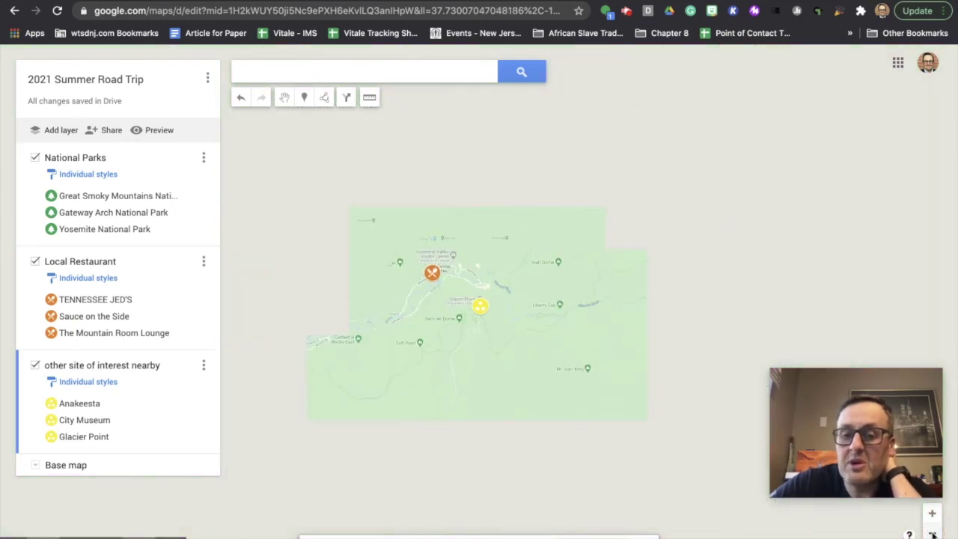
click(932, 534)
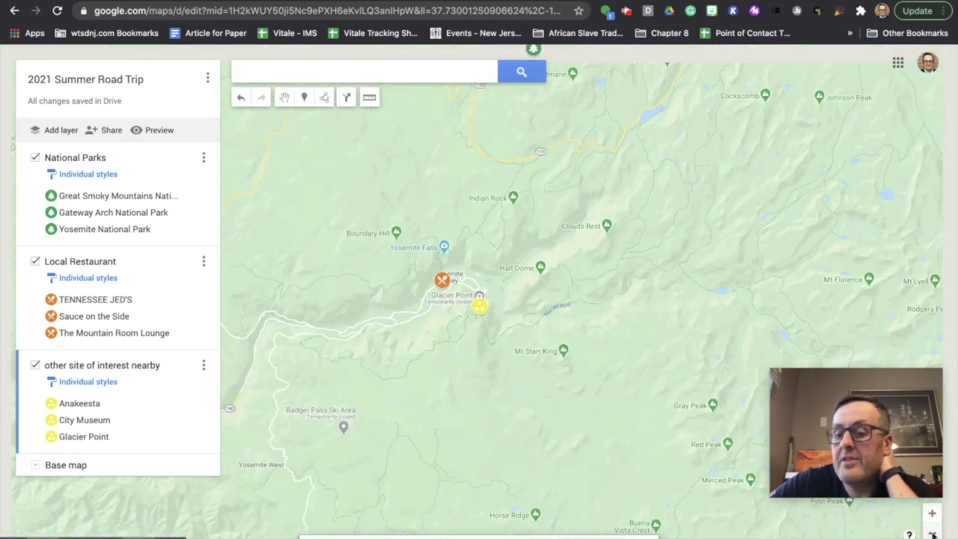
click(932, 533)
click(932, 533)
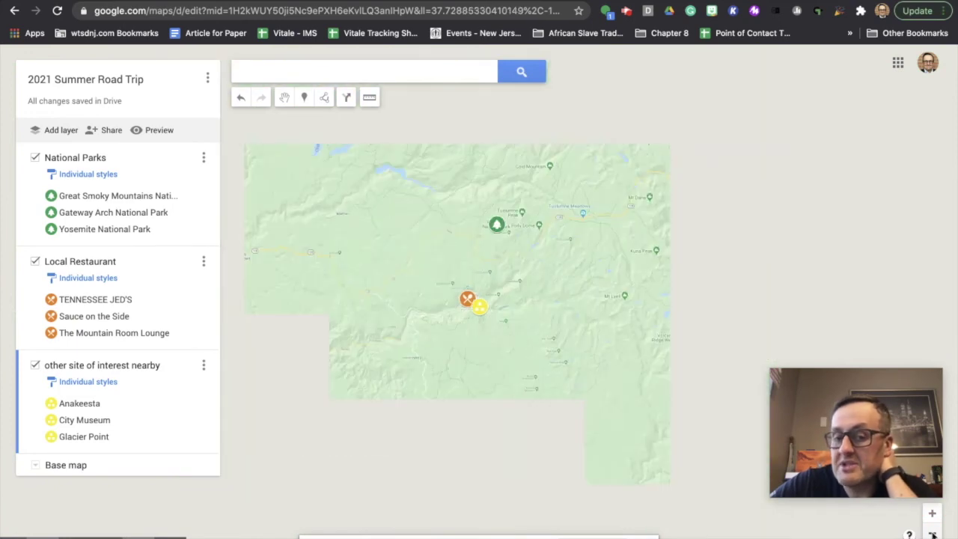
click(933, 533)
click(933, 533)
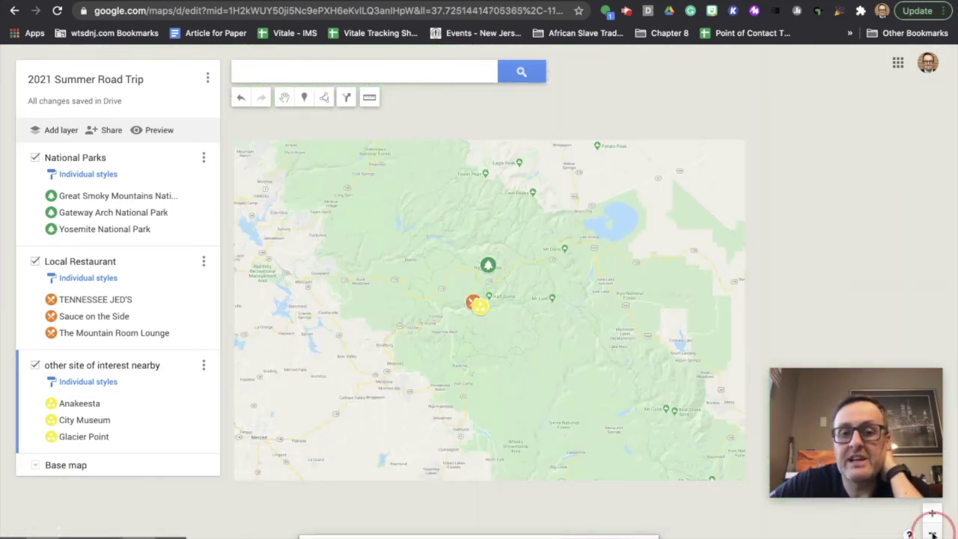
click(933, 534)
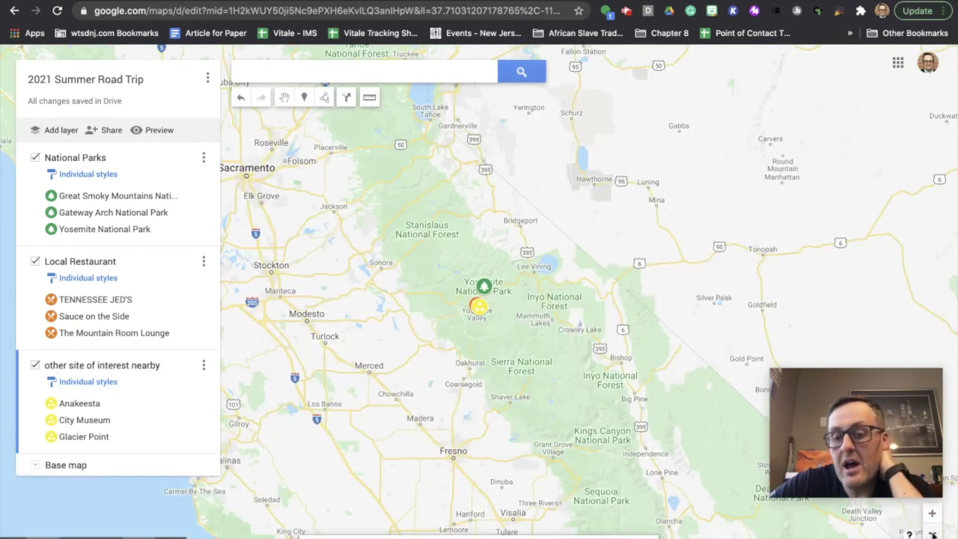
click(932, 534)
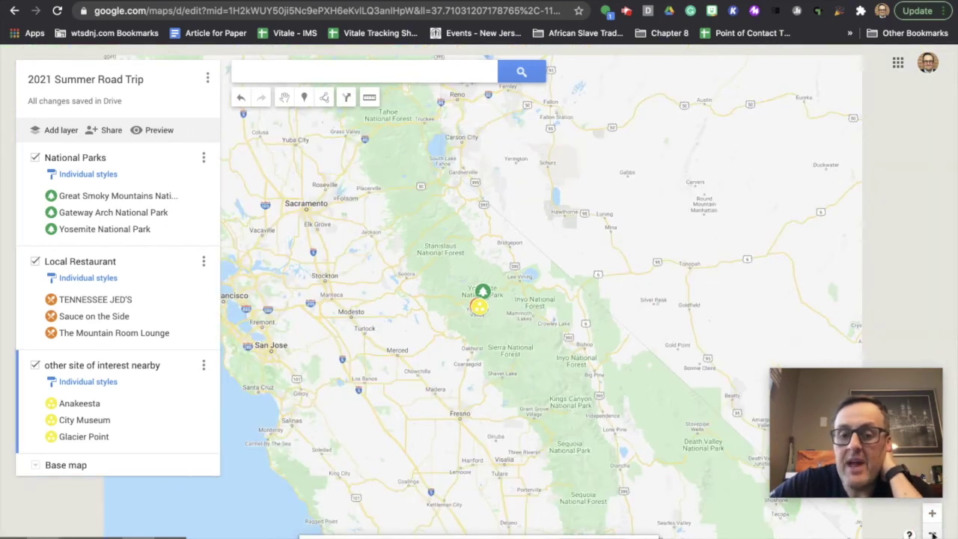
click(932, 533)
click(933, 533)
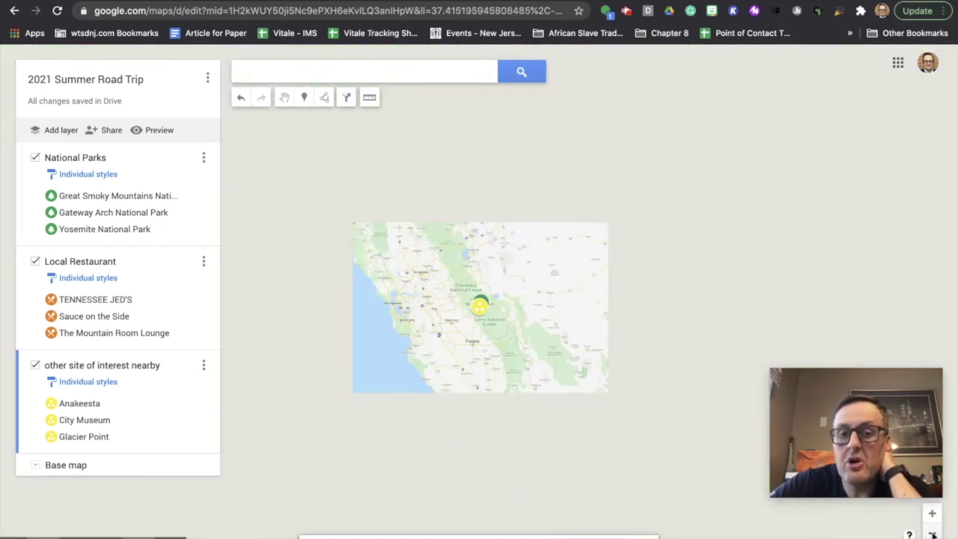
click(737, 258)
drag(727, 257, 541, 237)
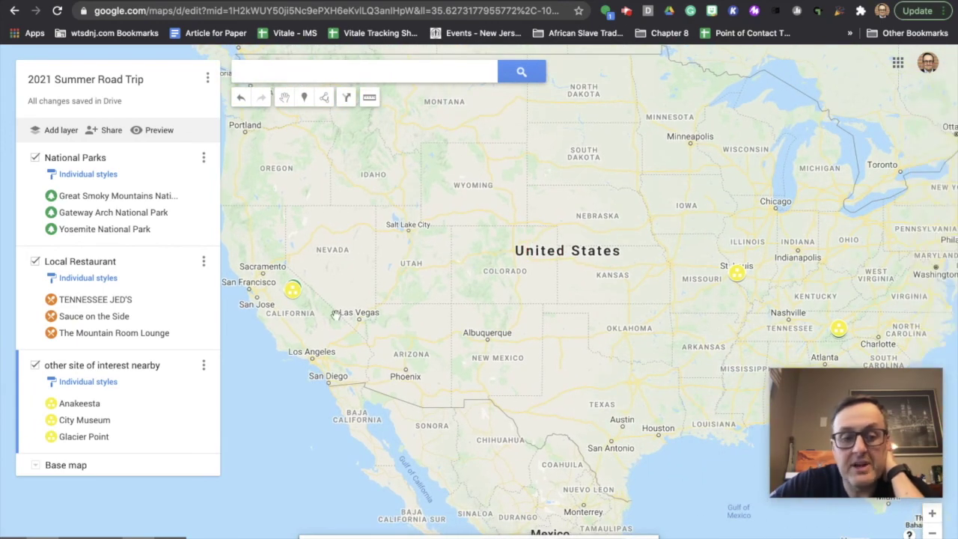
Hide the three layers one by one to examine the markers of each, and show all three layers again
click(34, 367)
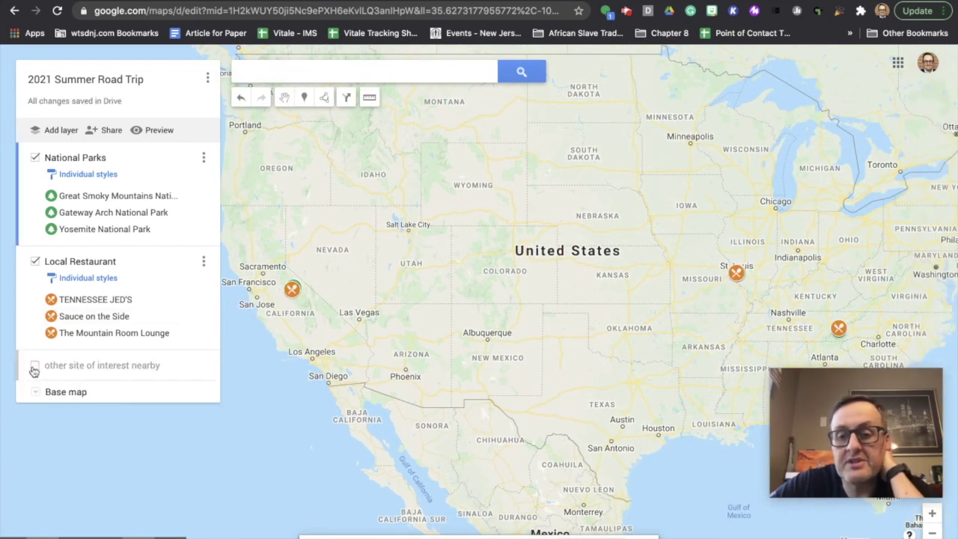
click(35, 261)
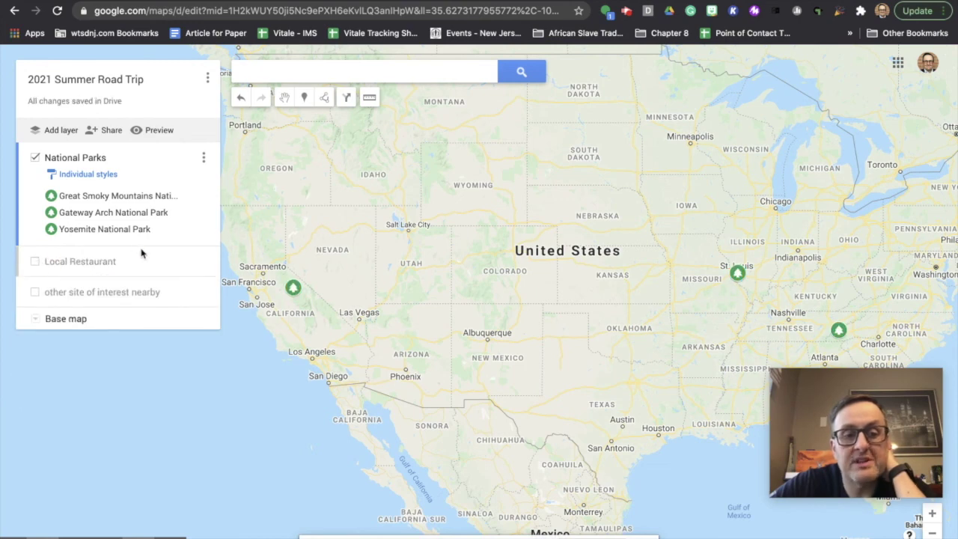
click(35, 159)
click(34, 159)
click(34, 262)
click(34, 365)
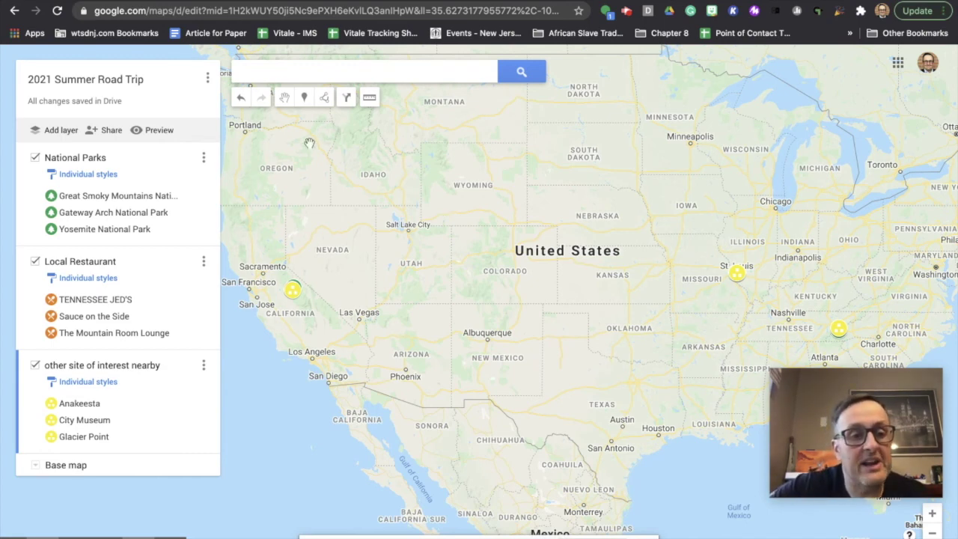
Change the map's link sharing from restricted to Woodbridge Township School District with viewer access, and close the sharing settings
click(109, 132)
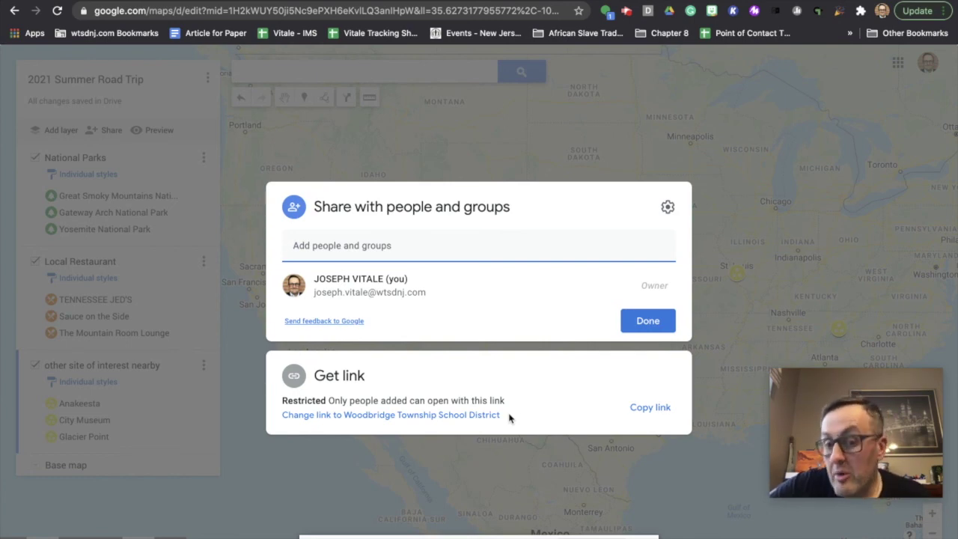
click(445, 421)
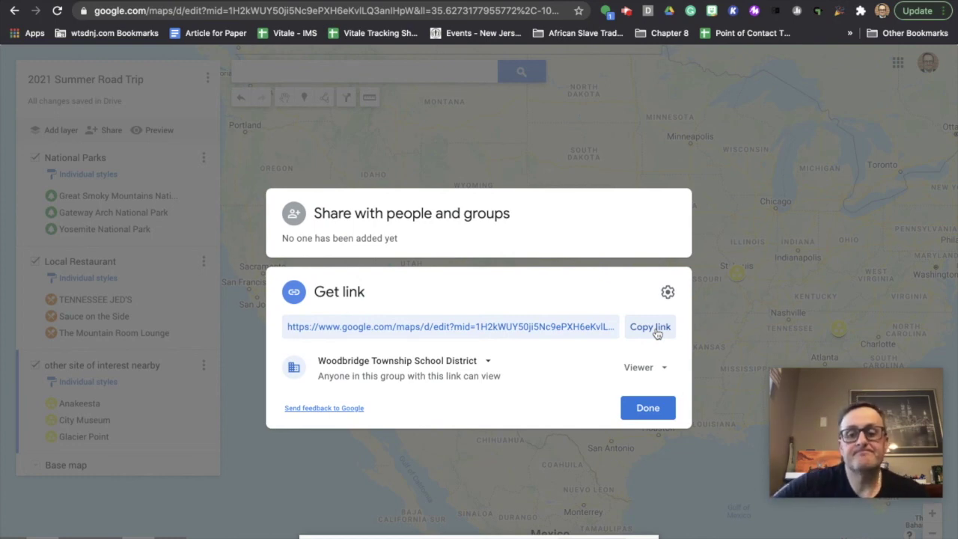
click(641, 411)
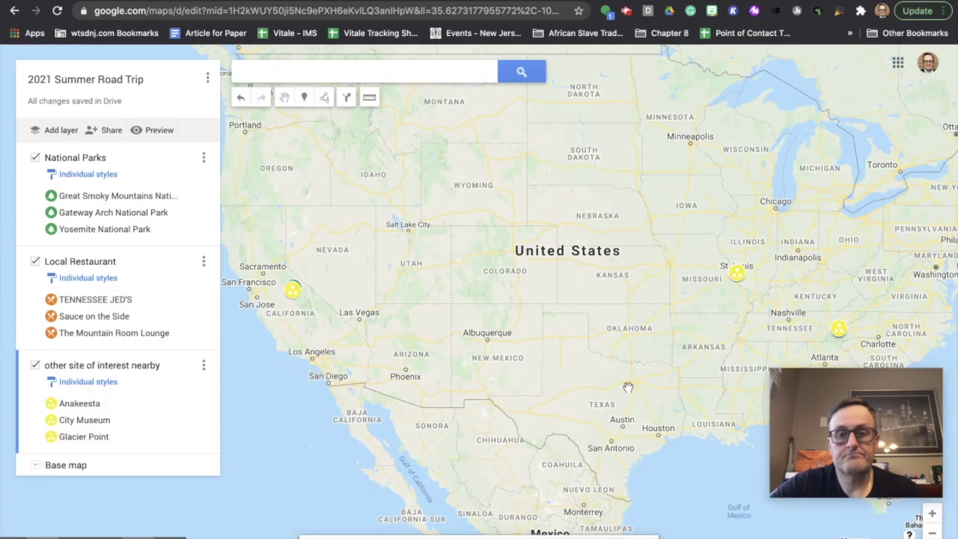
mouse_move(632, 10)
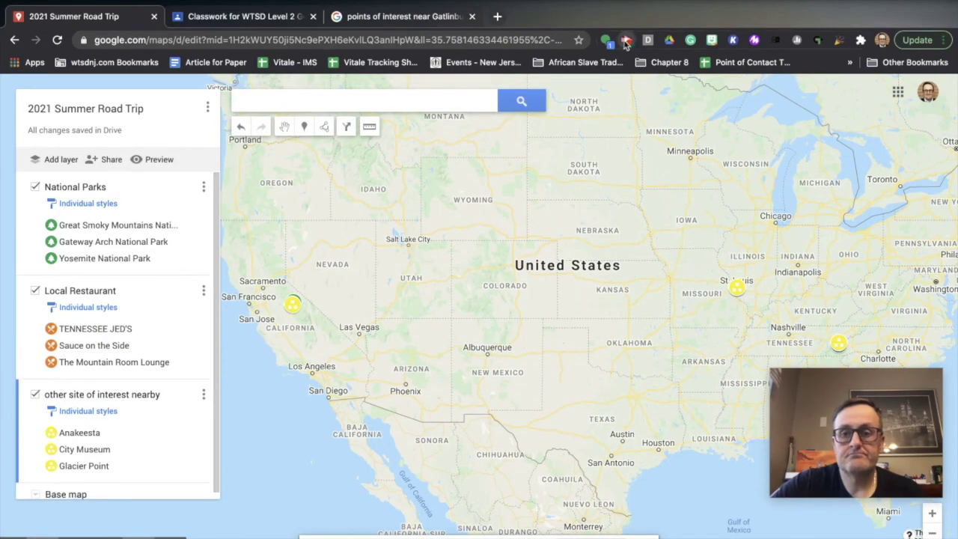